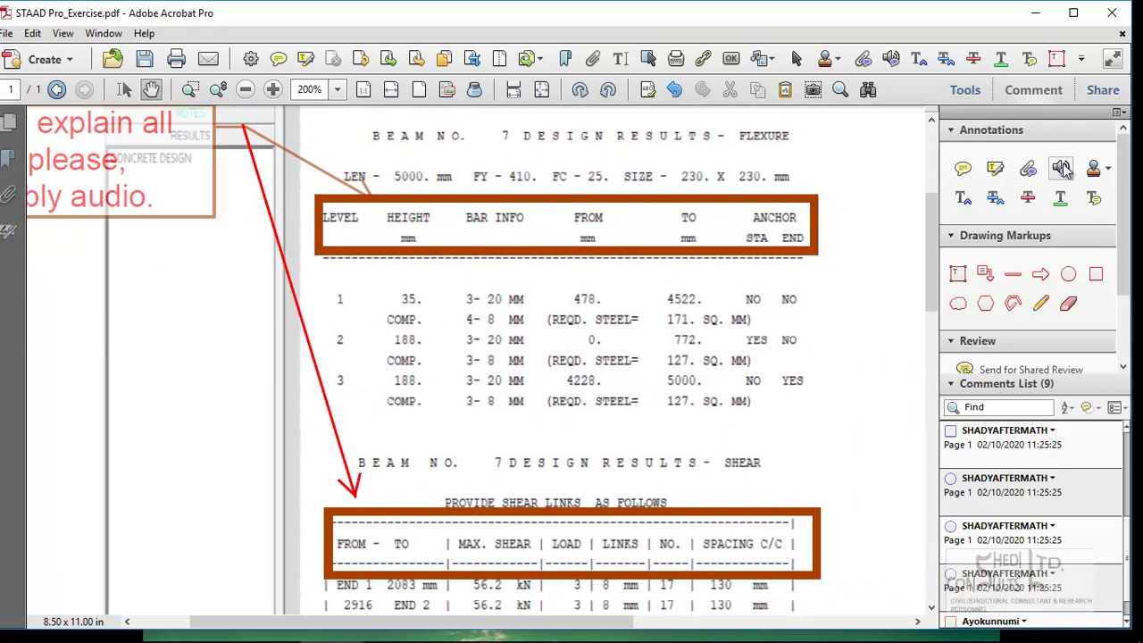
Examine the Beam No. 7 flexure and shear design results and their outlined table headings
left_click(1038, 93)
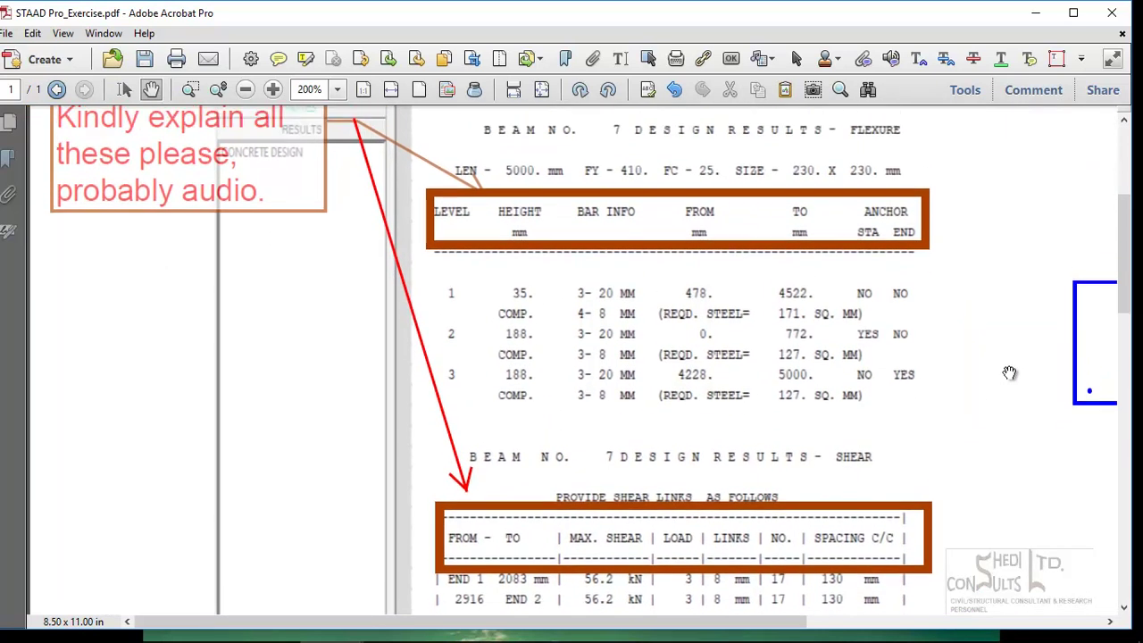
left_click(1033, 89)
left_click_drag(769, 356, 605, 328)
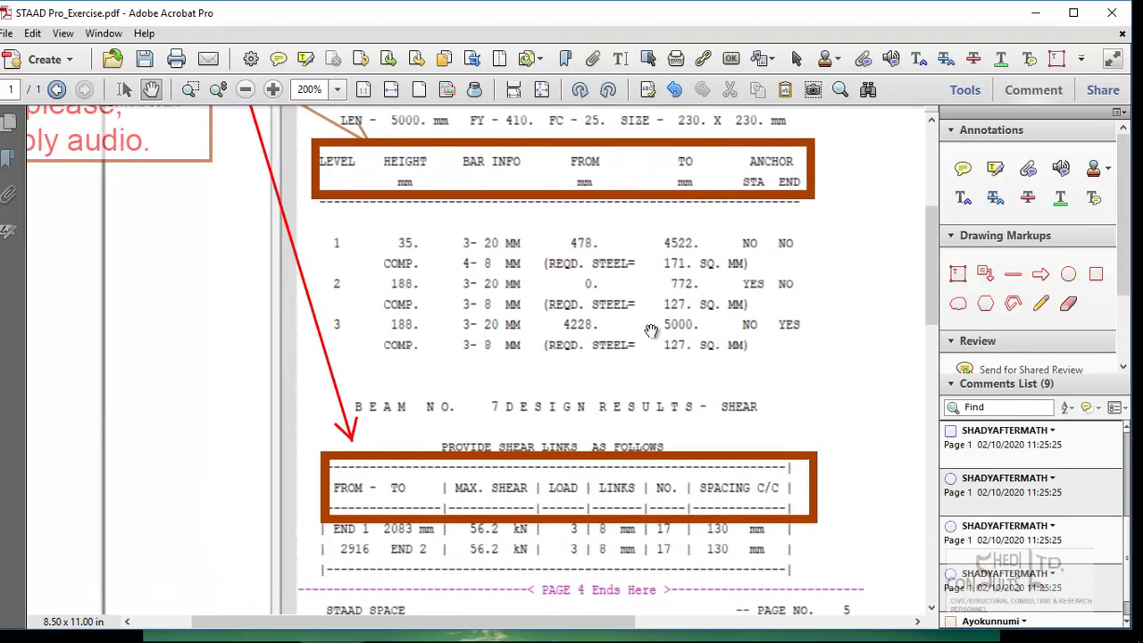
left_click_drag(663, 316, 672, 388)
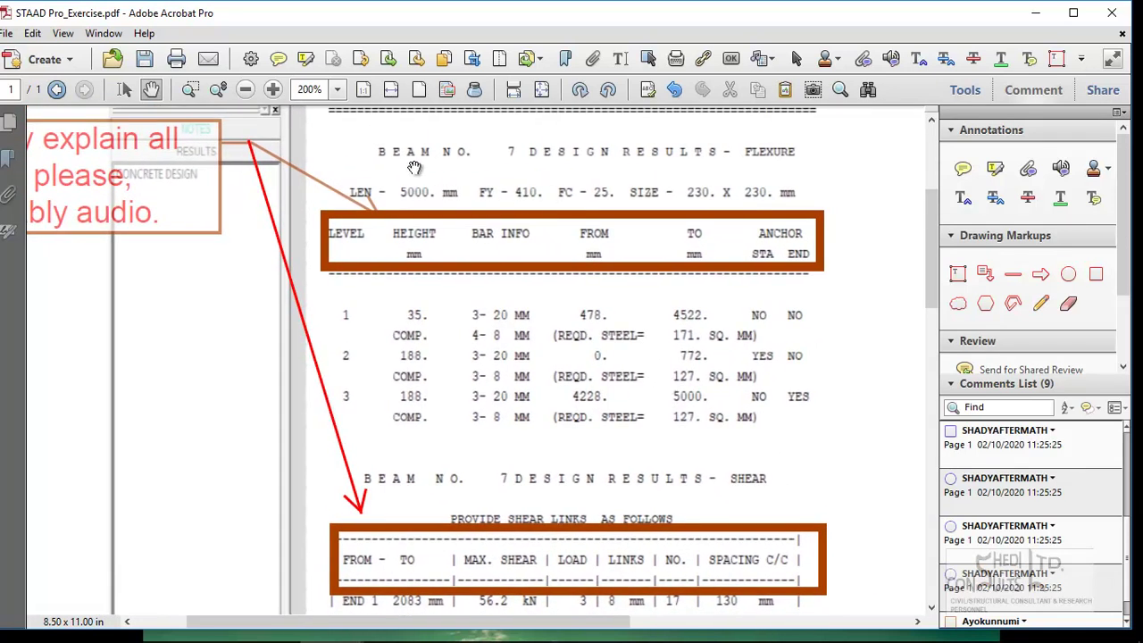
left_click_drag(662, 325, 658, 350)
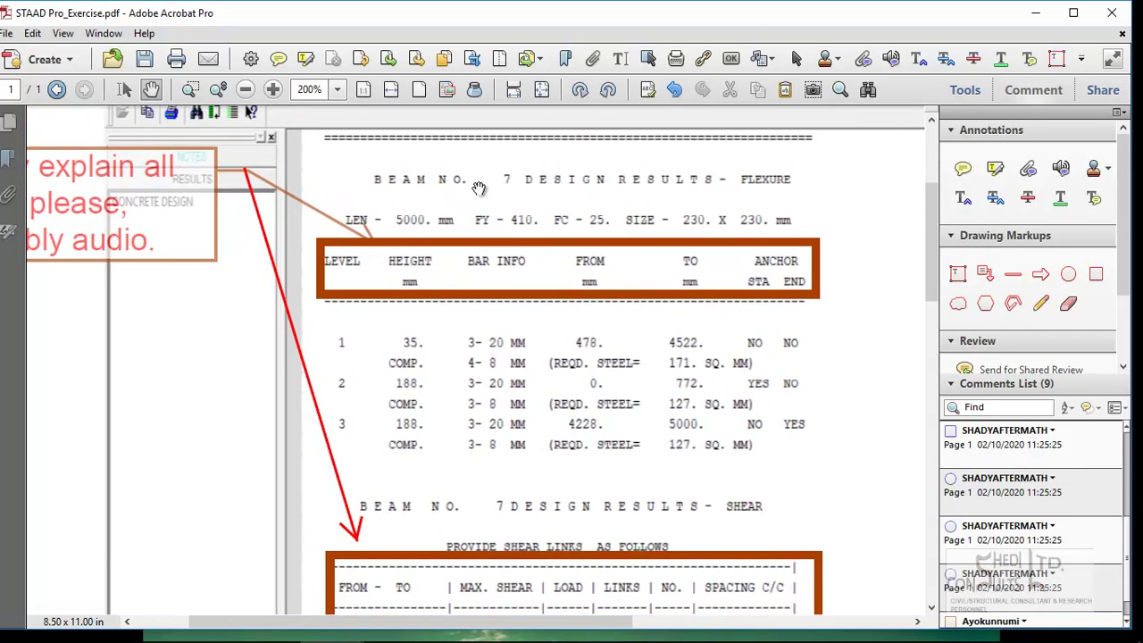
left_click_drag(730, 360, 730, 335)
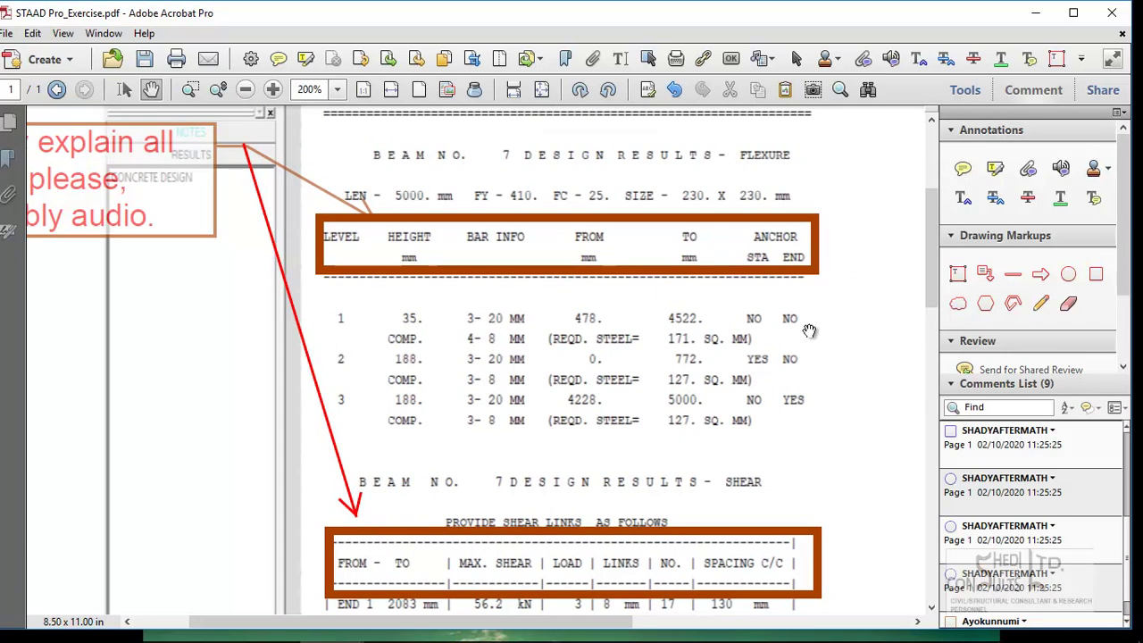
left_click_drag(810, 357, 809, 393)
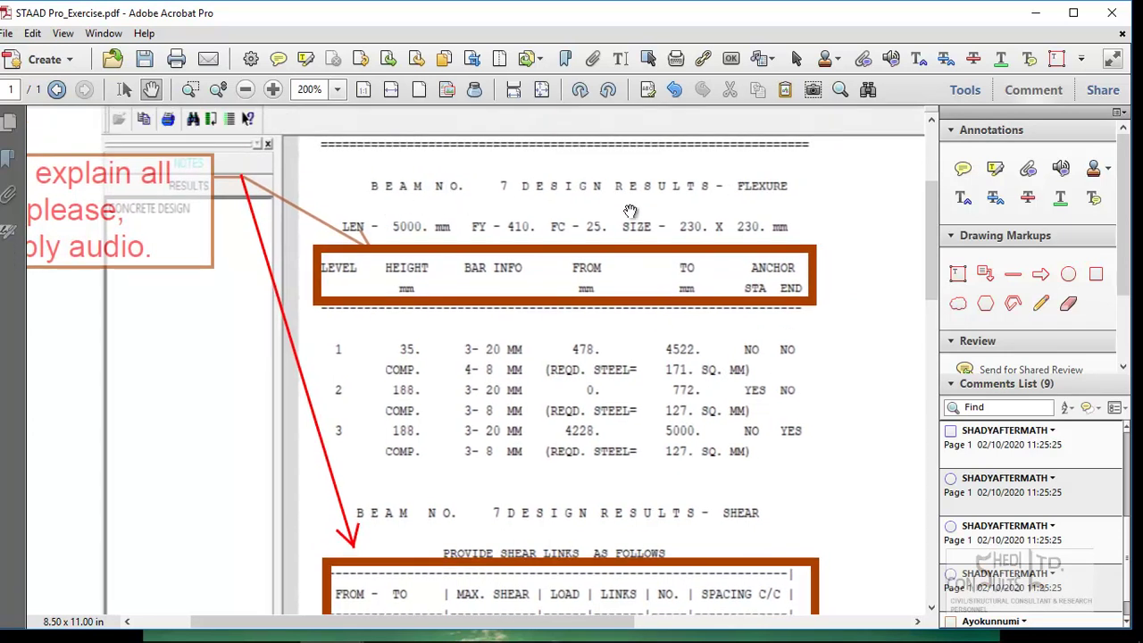
left_click_drag(704, 426, 704, 384)
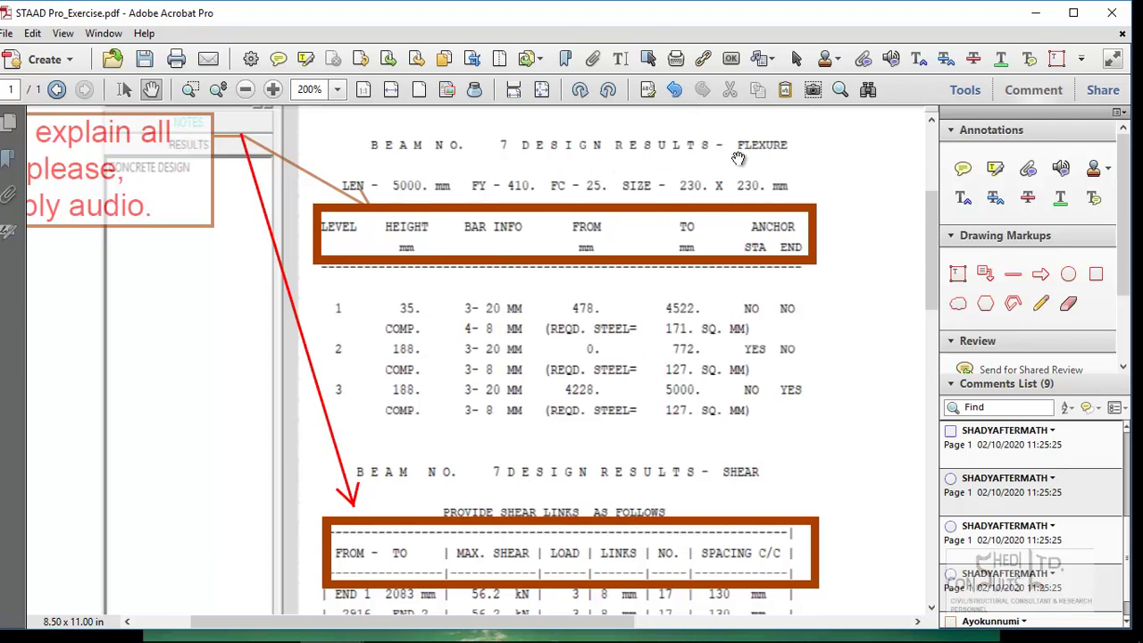
scroll(736, 163, "down", 5)
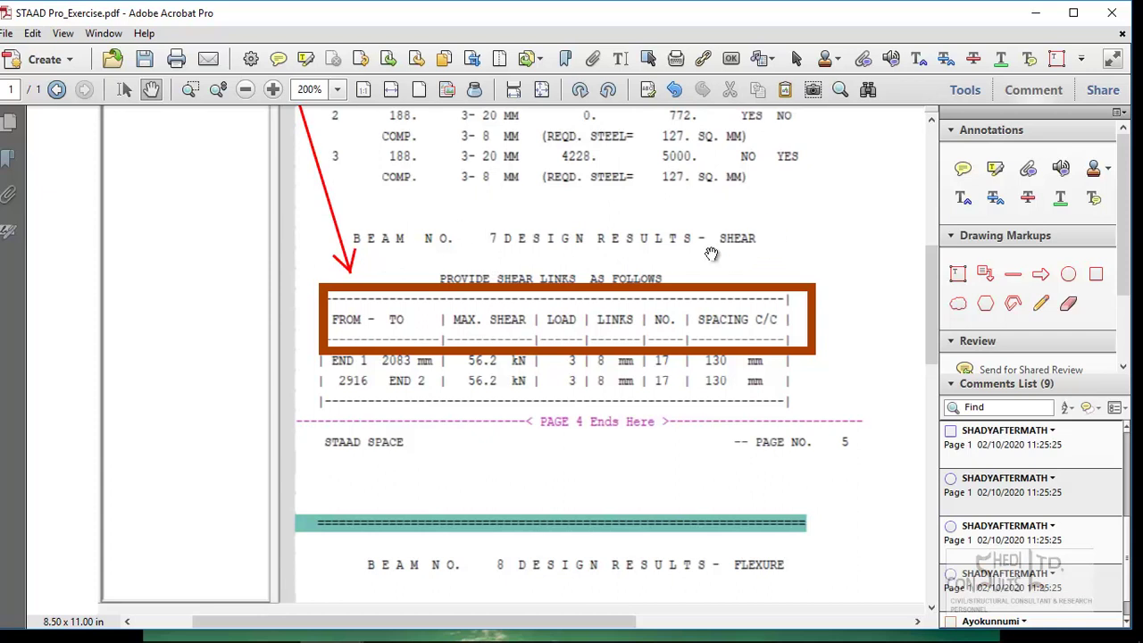
scroll(535, 267, "up", 5)
scroll(566, 366, "down", 1)
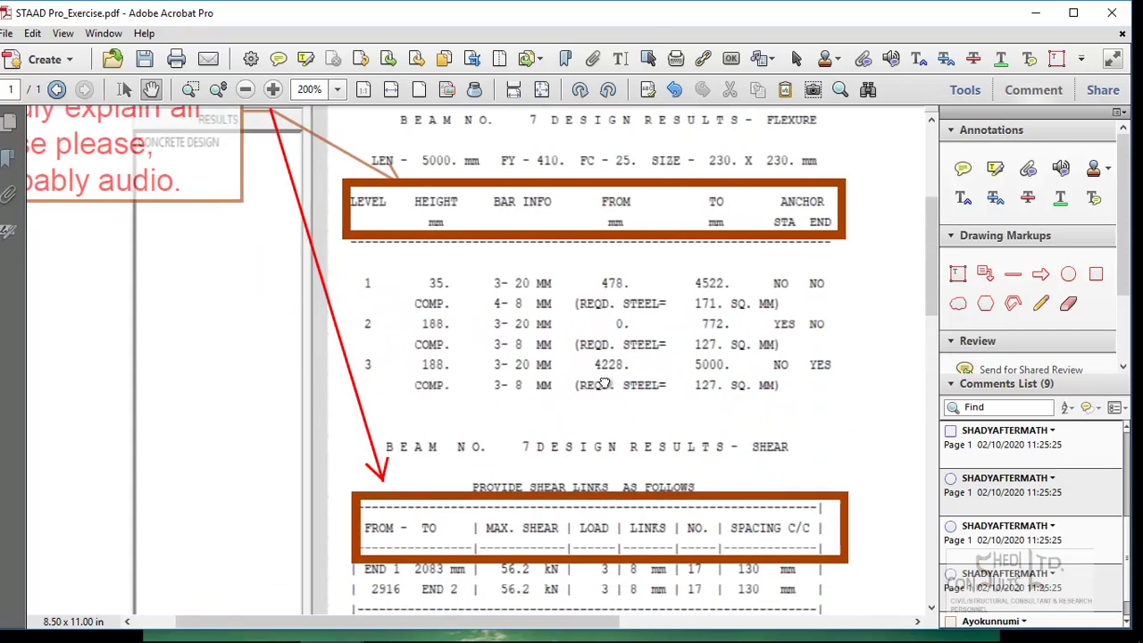
Read the level, height, bar info, from and to entries in Beam No. 7's flexure table
left_click_drag(456, 337, 452, 322)
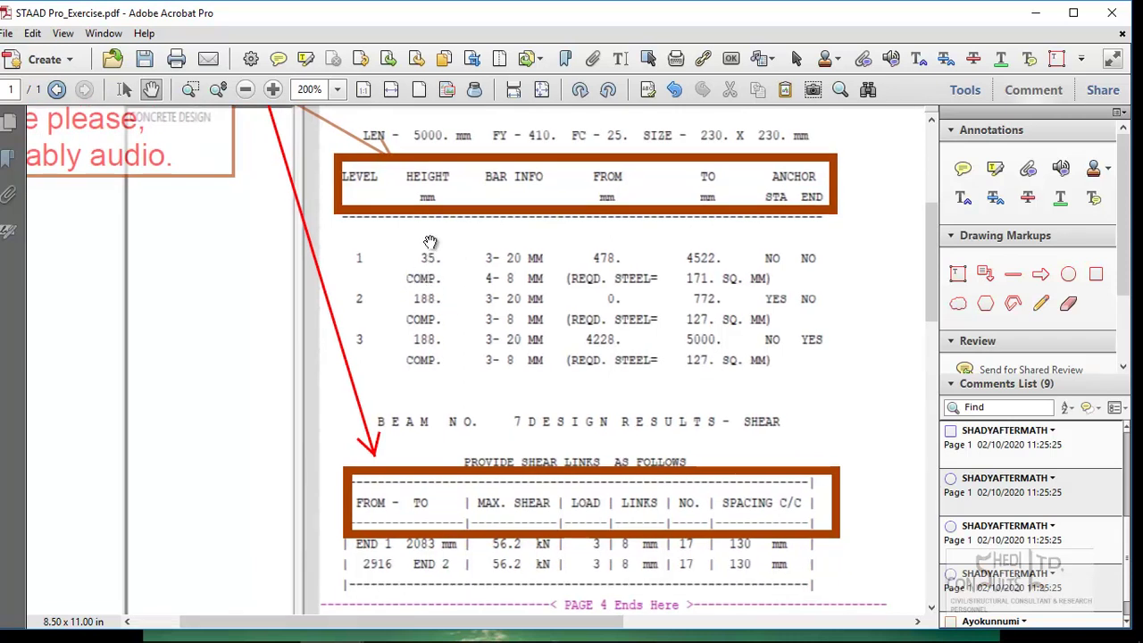
scroll(509, 290, "up", 1)
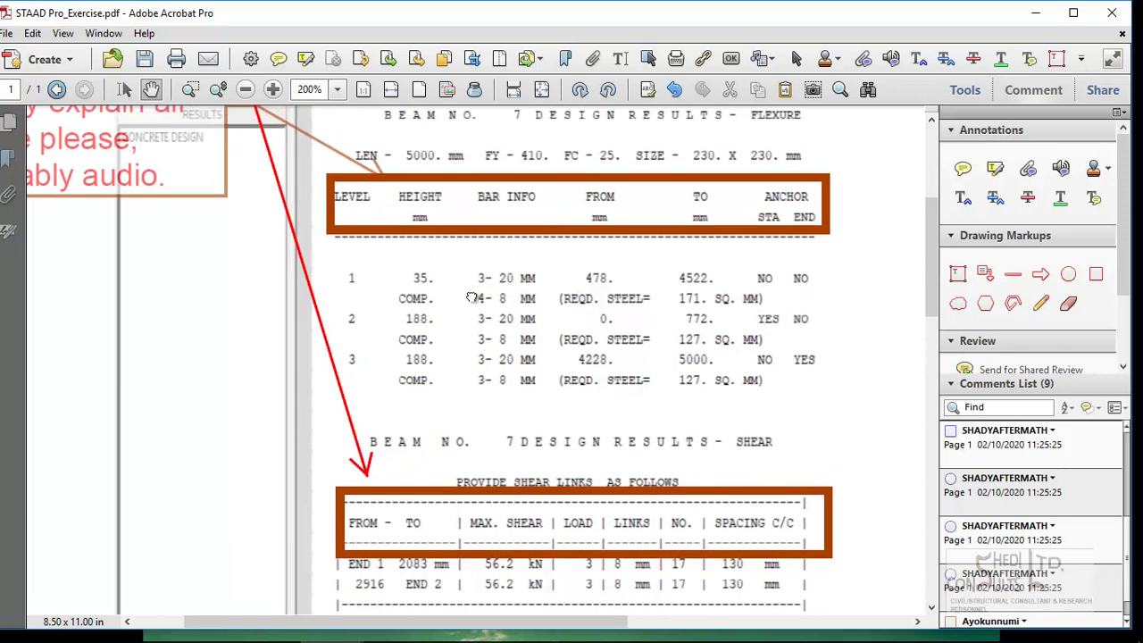
scroll(487, 299, "up", 2)
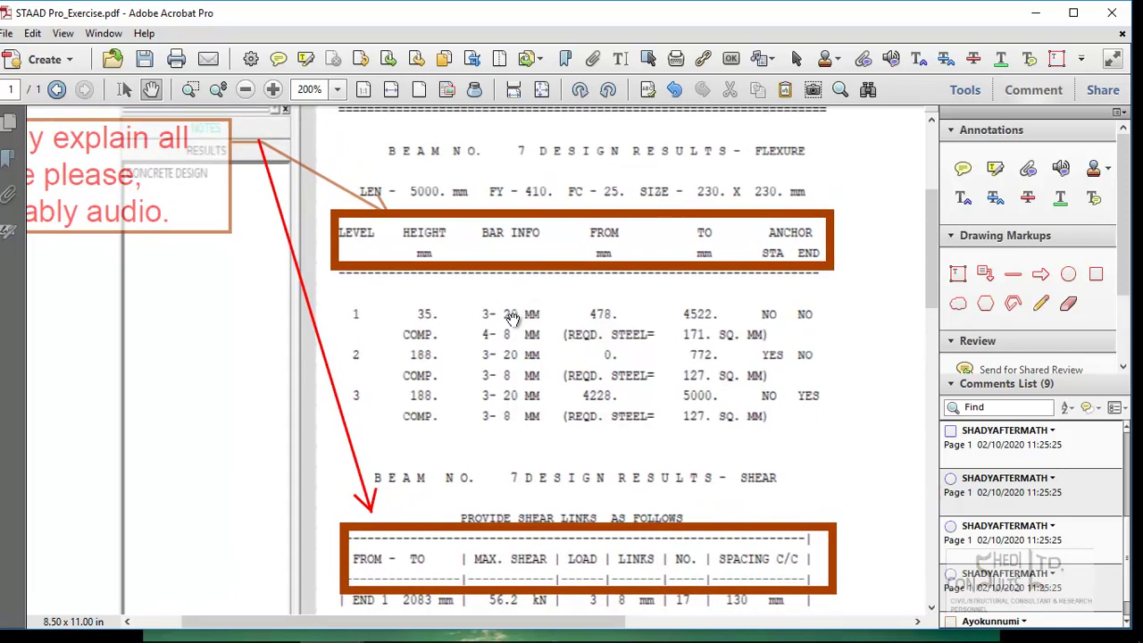
left_click_drag(534, 326, 495, 337)
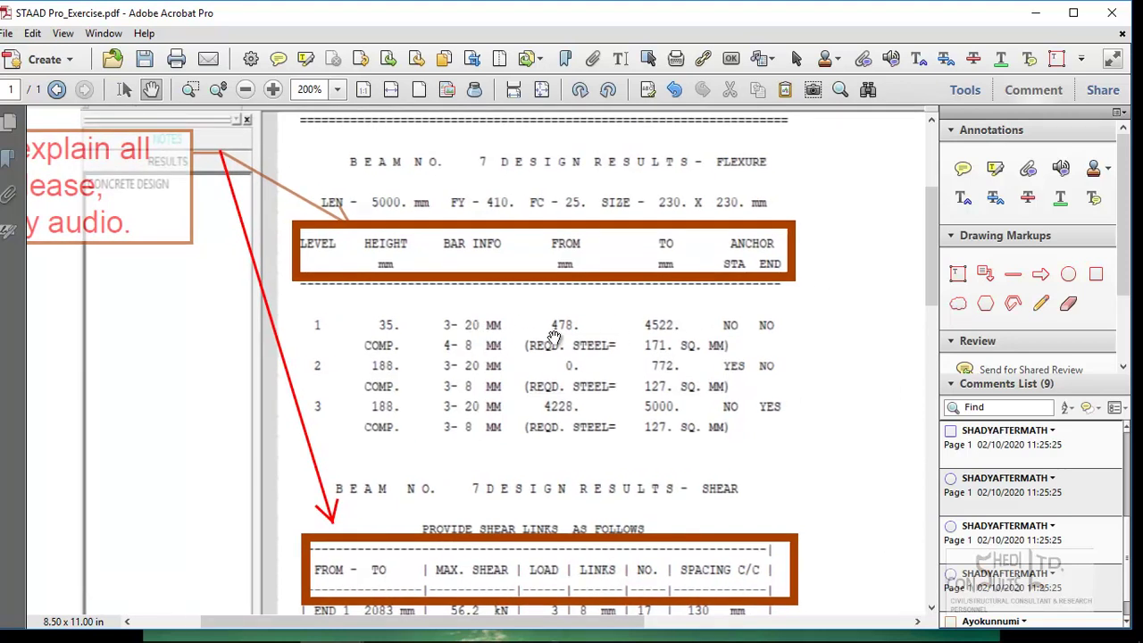
left_click_drag(577, 339, 568, 357)
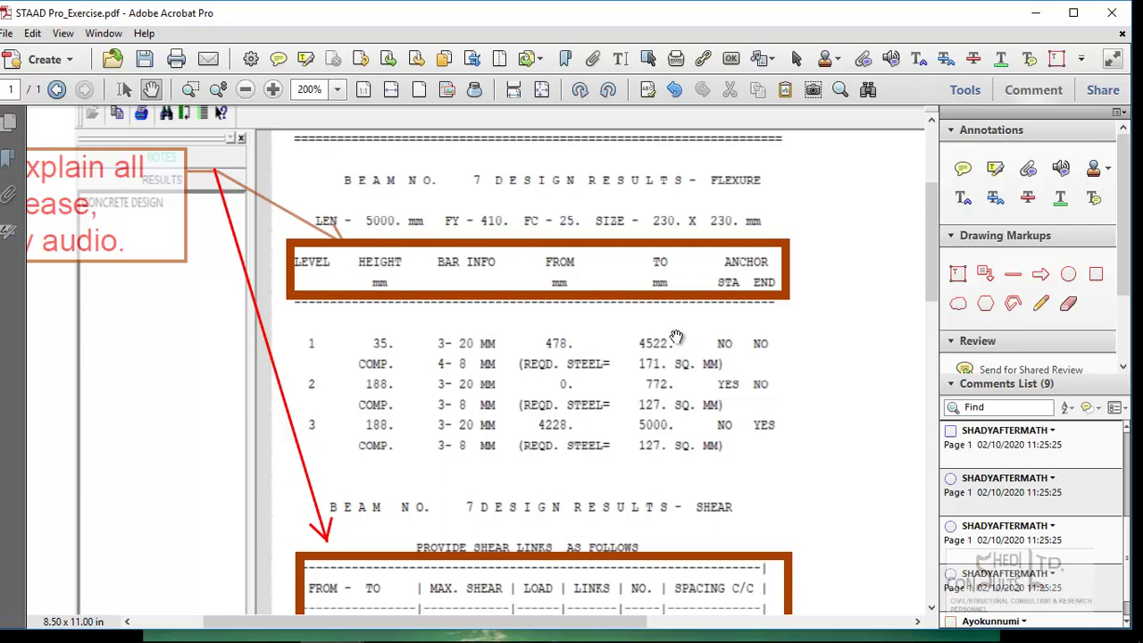
left_click_drag(674, 354, 665, 357)
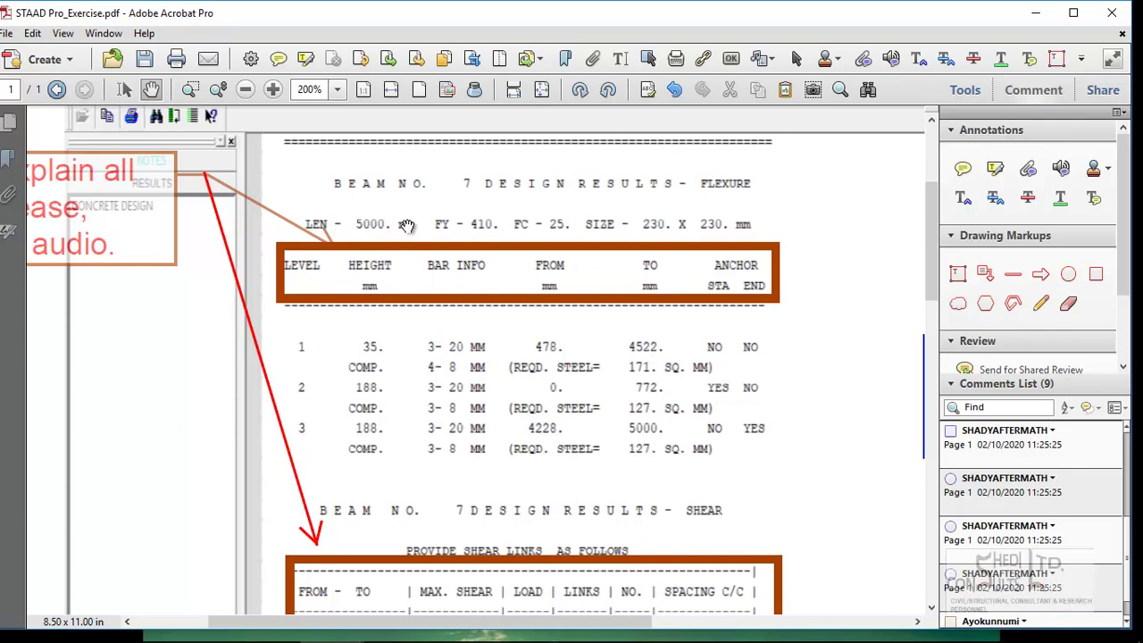
left_click_drag(595, 396, 581, 373)
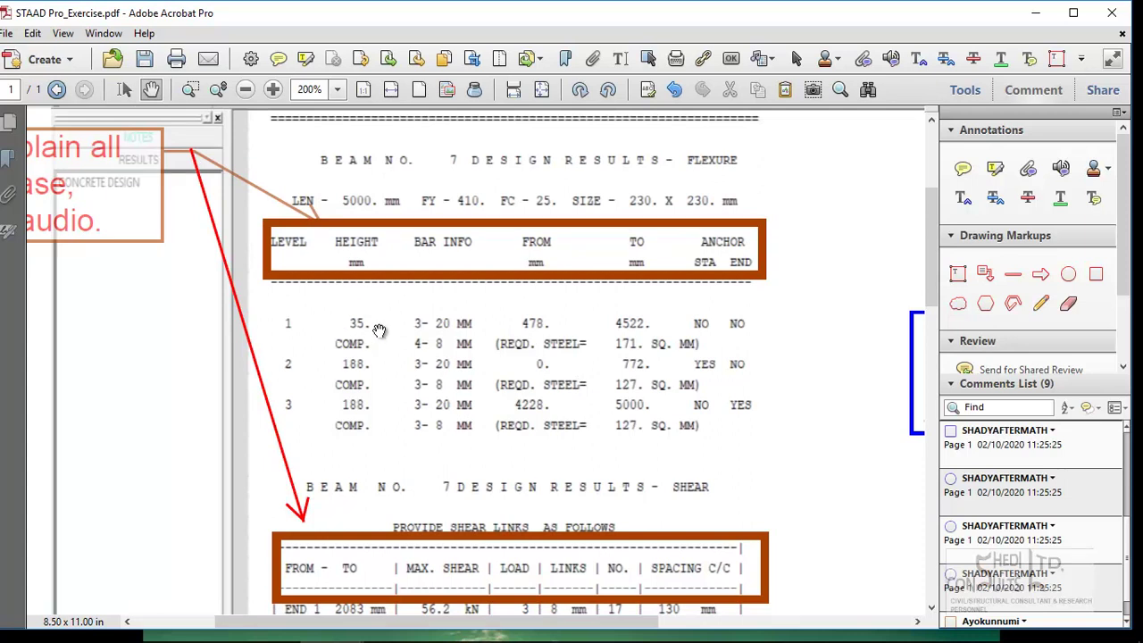
Inspect the blue beam cross-section sketch beside the results at 600% zoom, focusing on its bottom bars
left_click_drag(815, 375, 367, 376)
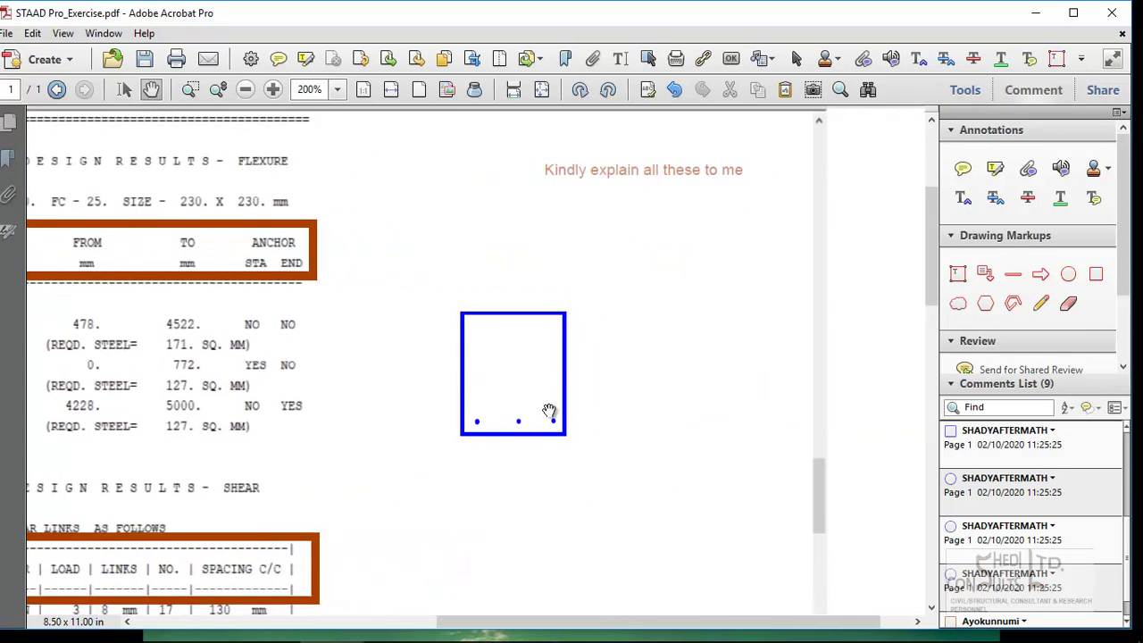
scroll(524, 438, "up", 3)
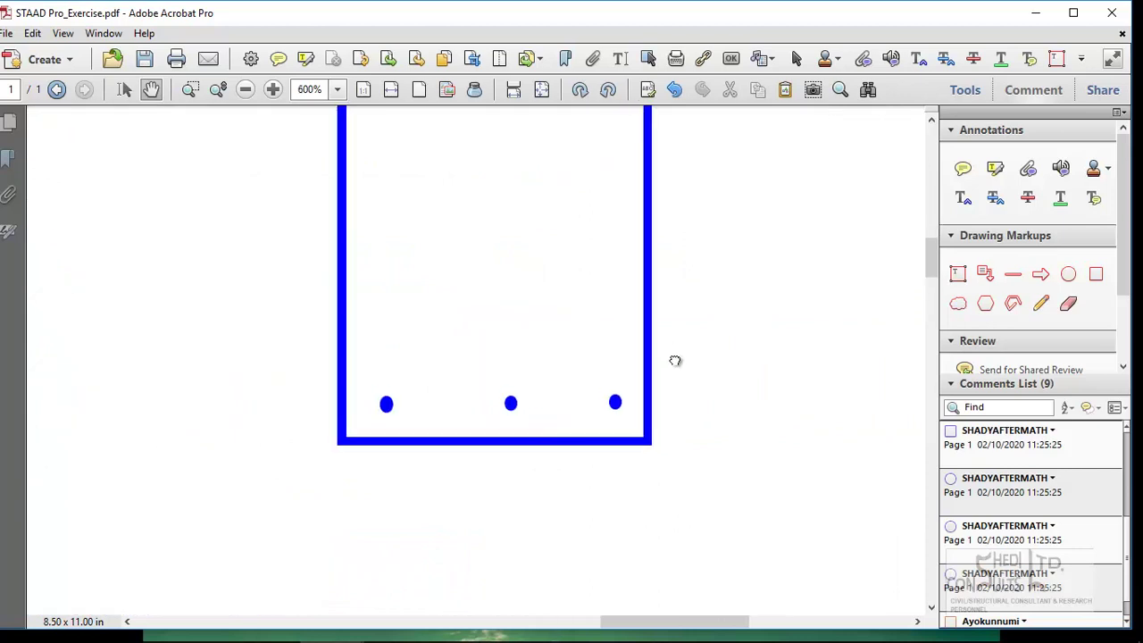
left_click_drag(672, 349, 677, 463)
left_click_drag(753, 559, 806, 516)
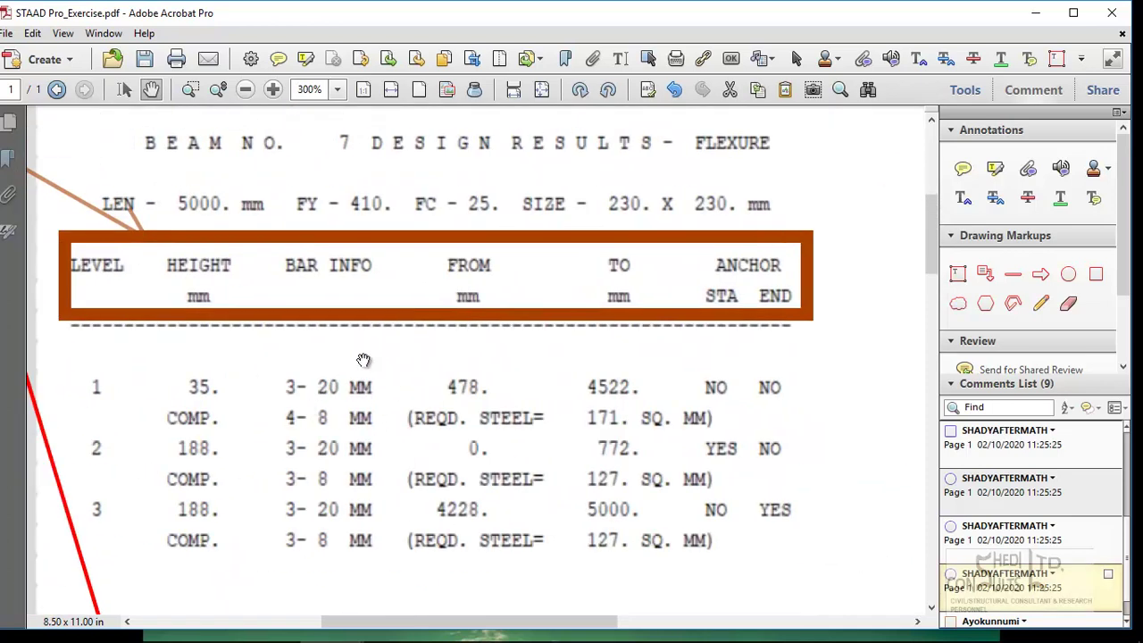
Compare the three levels of the Beam No. 7 flexure table with the blue section sketch at 300% zoom
left_click_drag(448, 483, 456, 443)
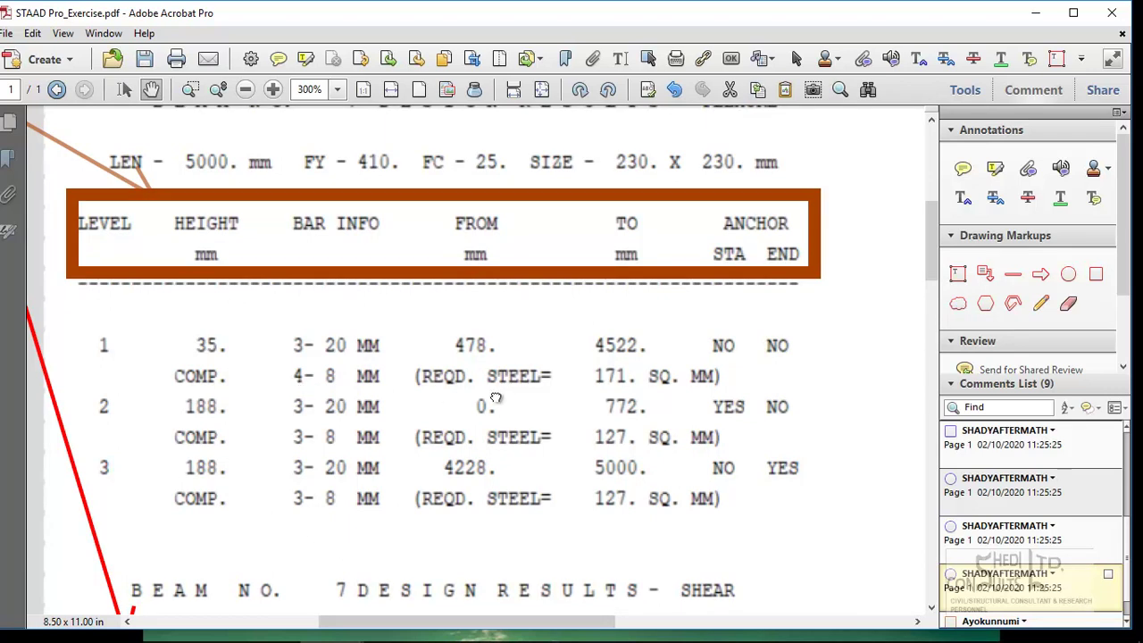
left_click_drag(718, 399, 171, 495)
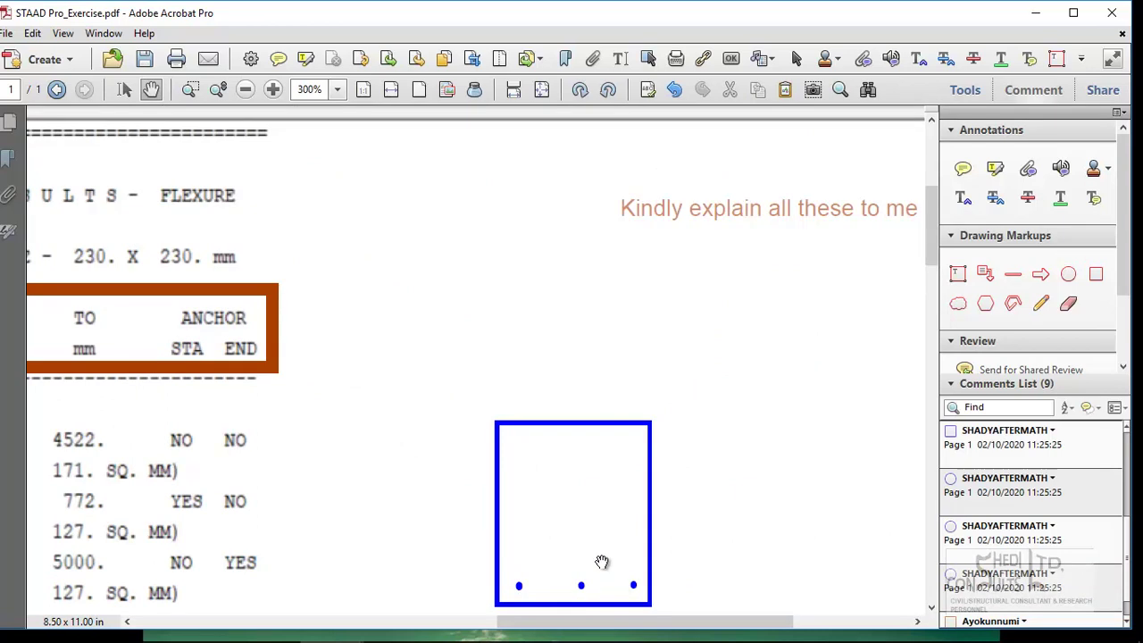
left_click_drag(573, 371, 586, 358)
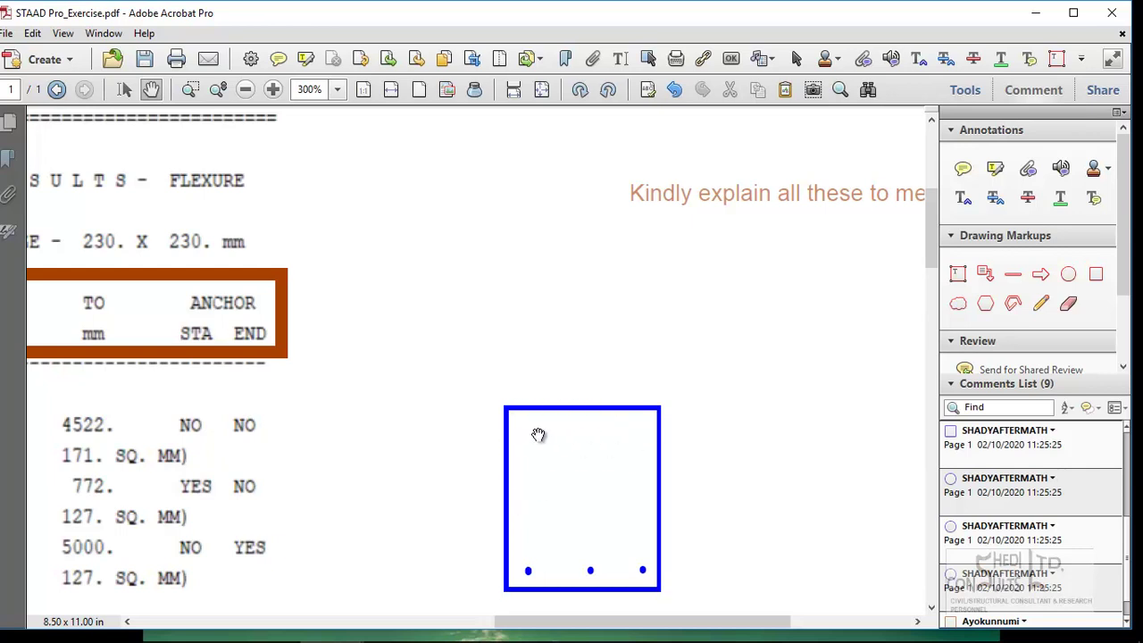
left_click_drag(334, 484, 827, 372)
left_click_drag(484, 470, 836, 435)
left_click_drag(783, 404, 565, 565)
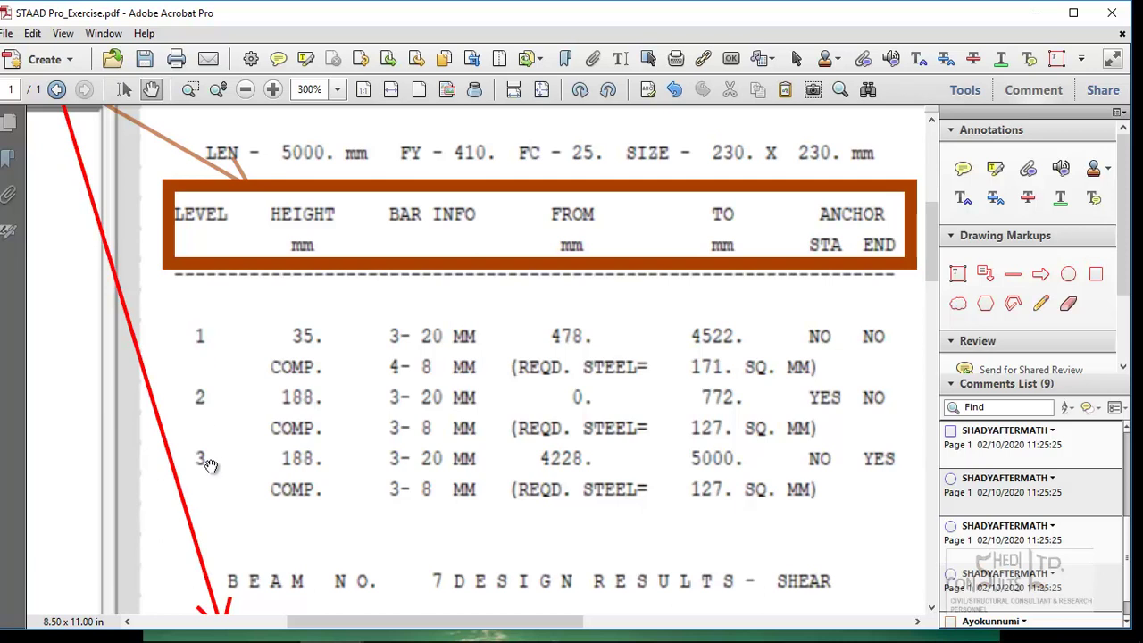
left_click_drag(877, 397, 48, 400)
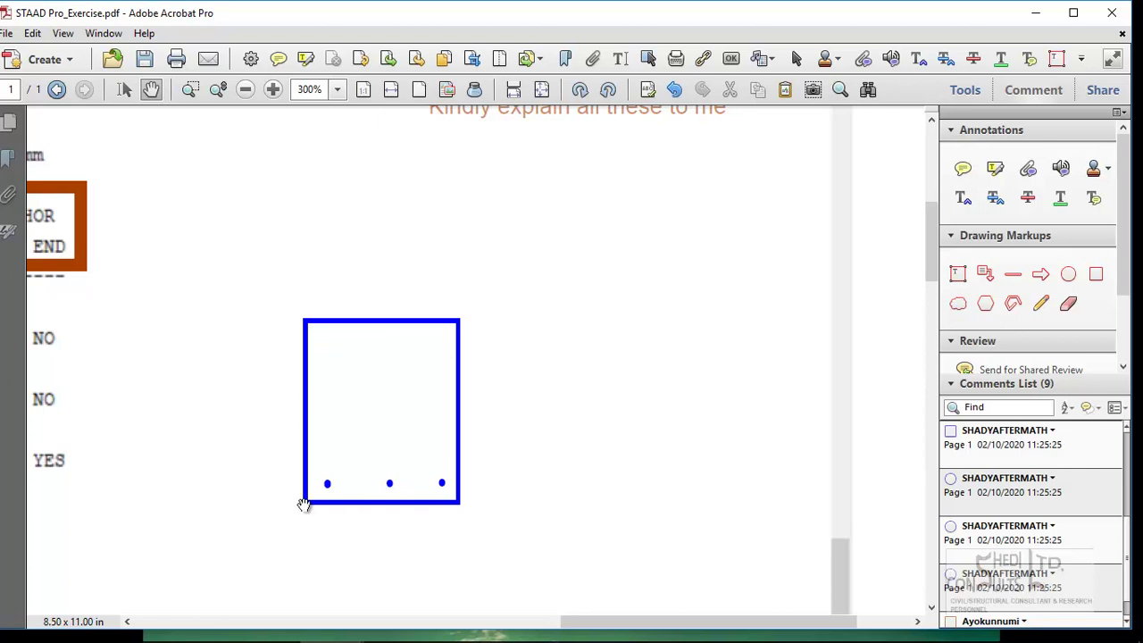
Relate the height values in the flexure table to the bar positions in the blue section sketch
scroll(151, 415, "left", 10)
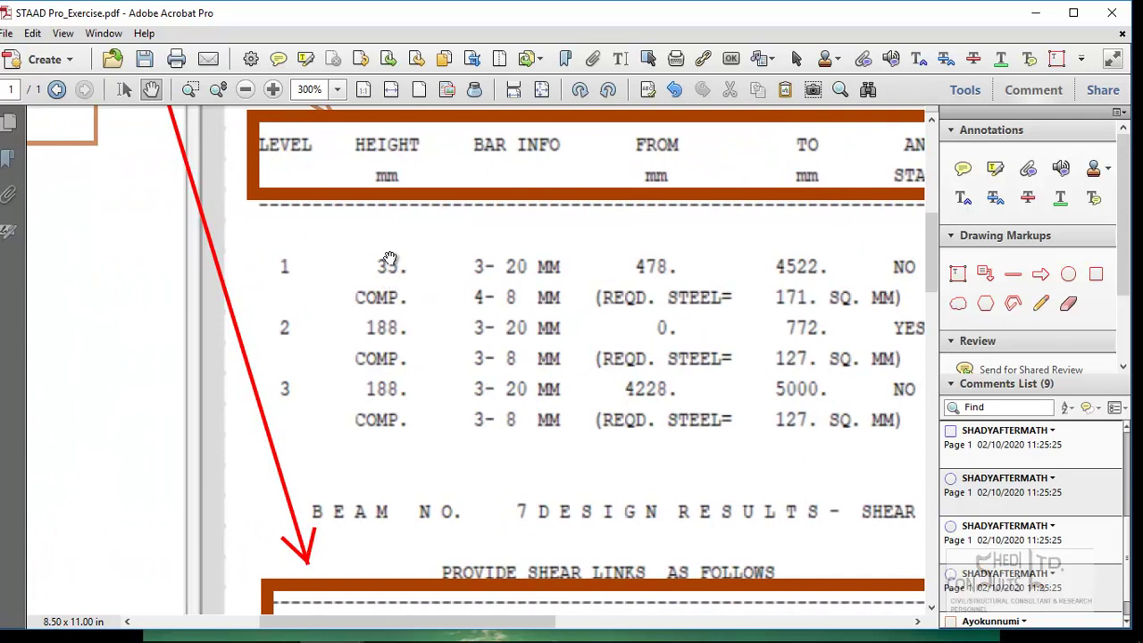
scroll(649, 384, "right", 7)
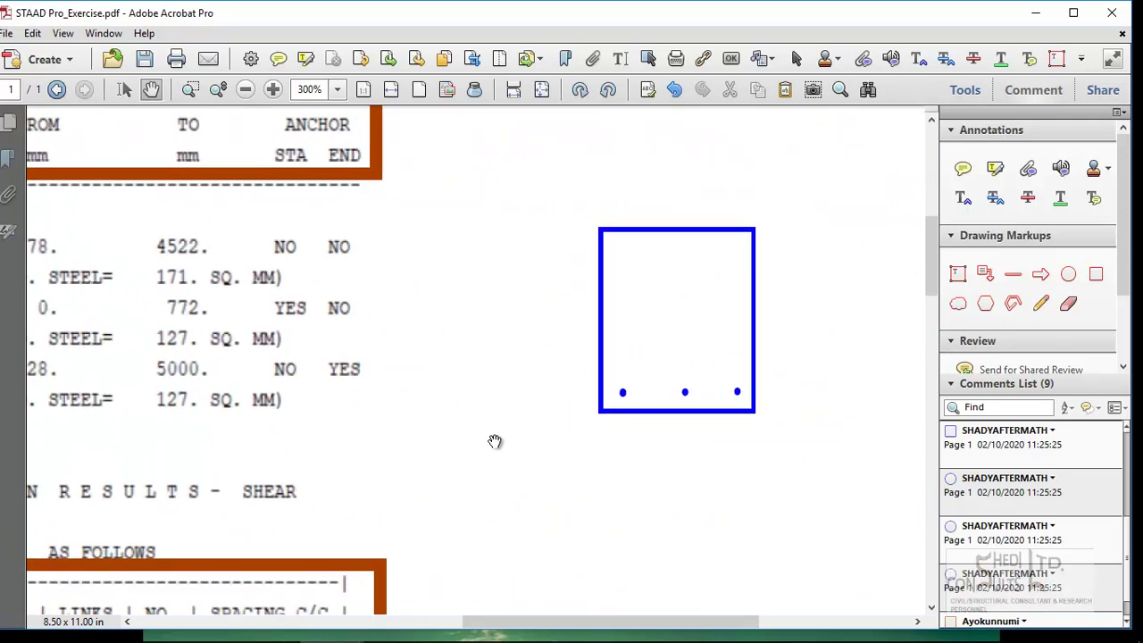
left_click_drag(536, 428, 964, 427)
left_click_drag(143, 446, 725, 319)
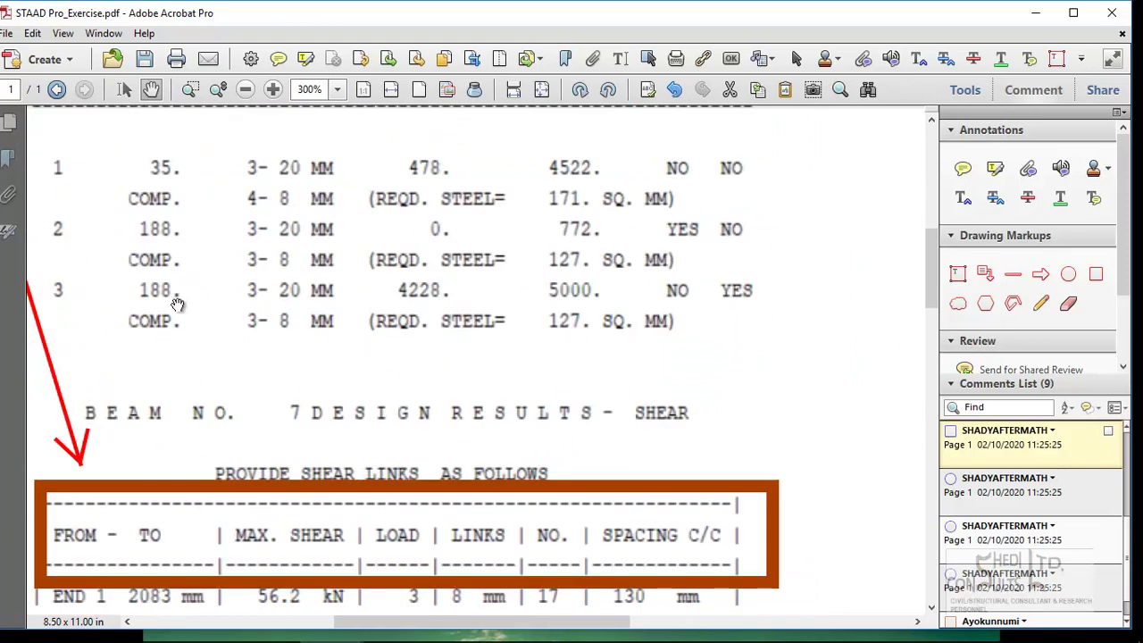
scroll(657, 354, "right", 7)
scroll(657, 354, "up", 1)
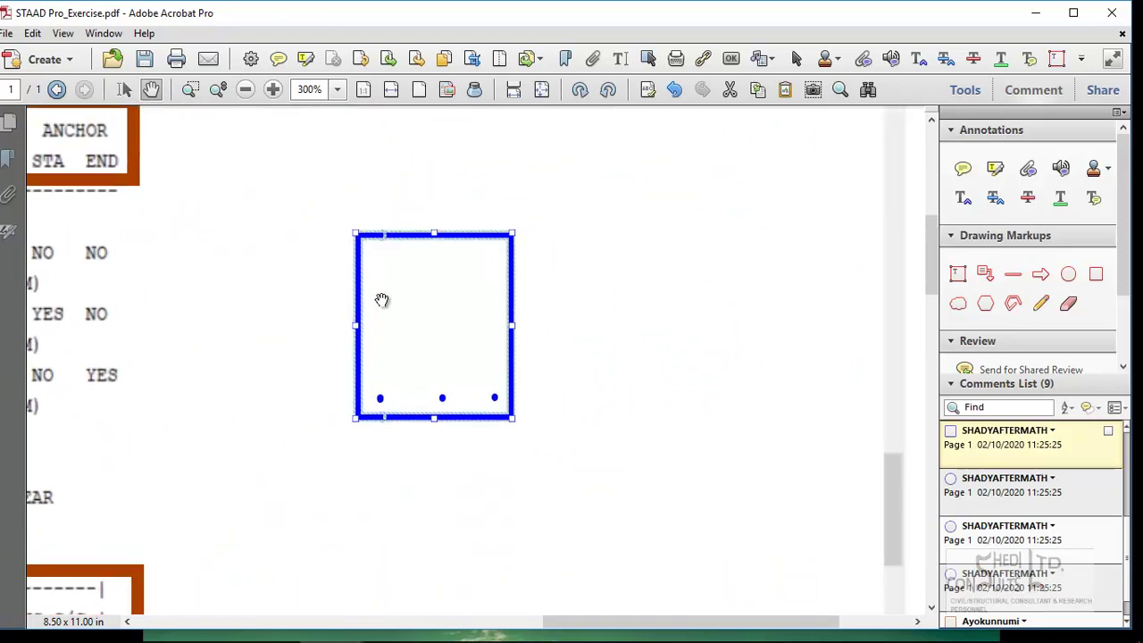
Deselect the blue section rectangle and check the beam size in the flexure header against the sketch
left_click(651, 184)
left_click_drag(444, 303, 554, 294)
left_click_drag(351, 344, 388, 345)
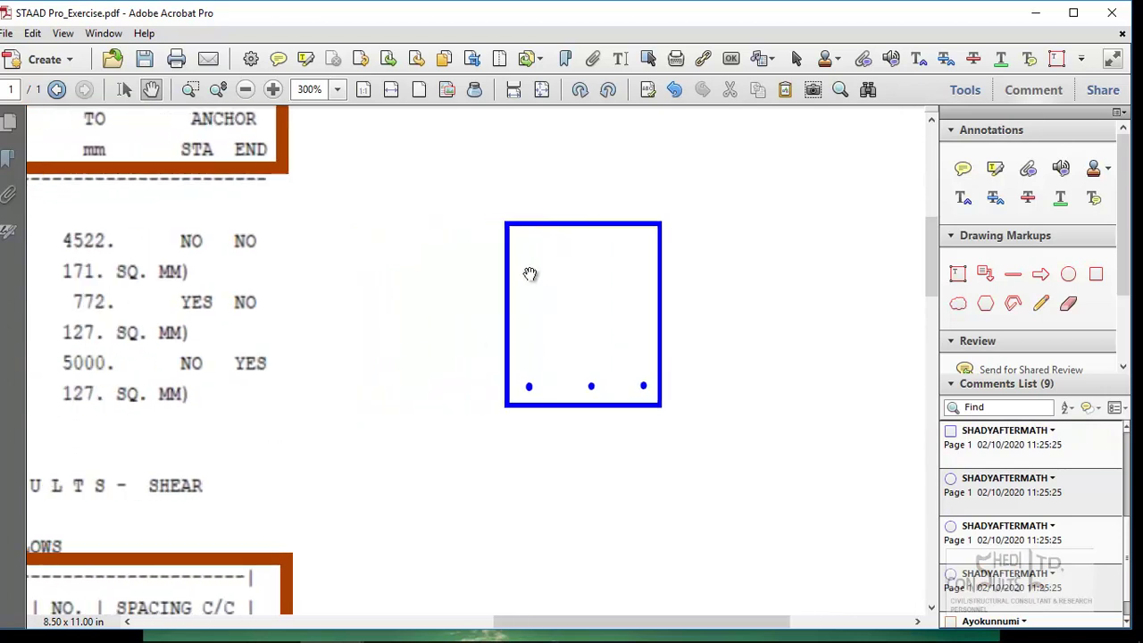
left_click_drag(299, 357, 552, 468)
left_click_drag(433, 437, 626, 480)
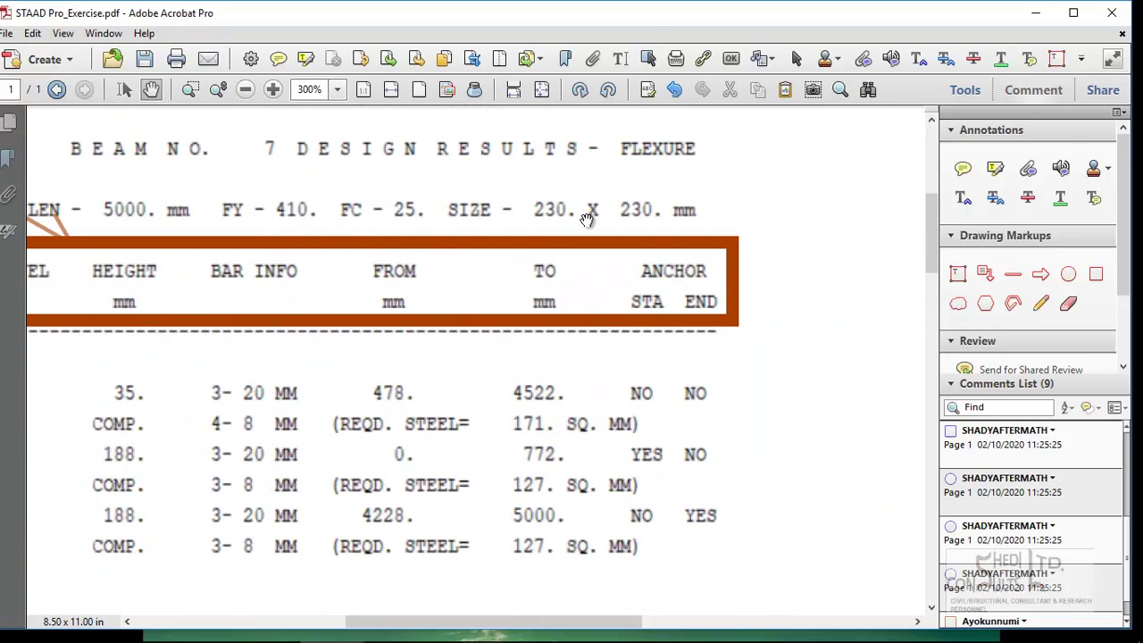
left_click_drag(684, 215, 343, 193)
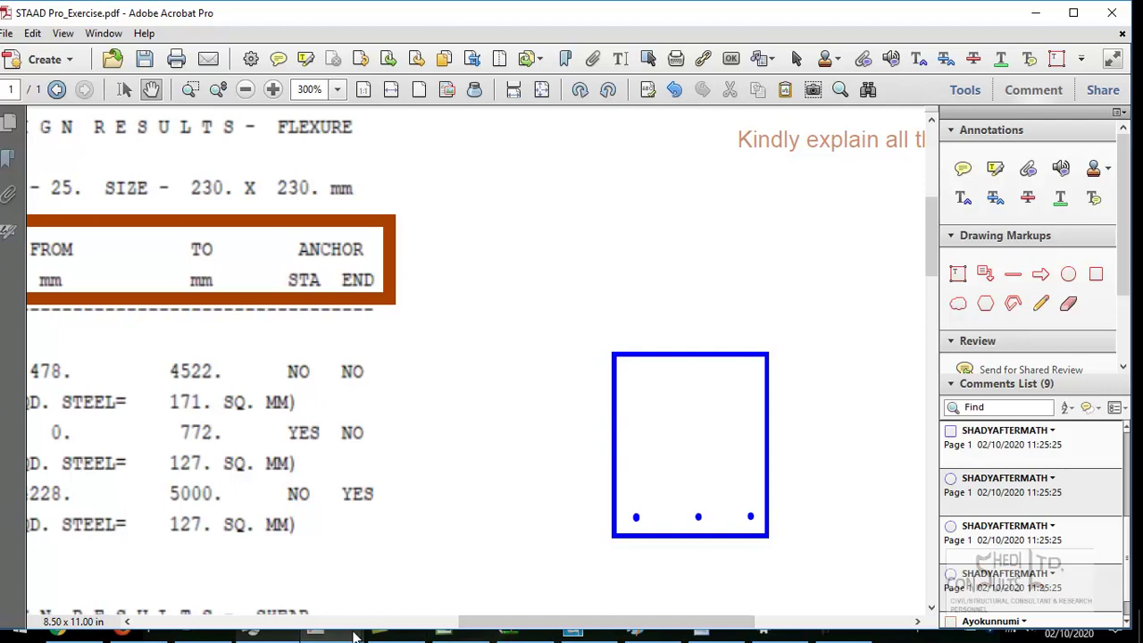
Bring up the calculator, place it over the STAAD Pro_Exercise PDF and clear its display
key("super+d")
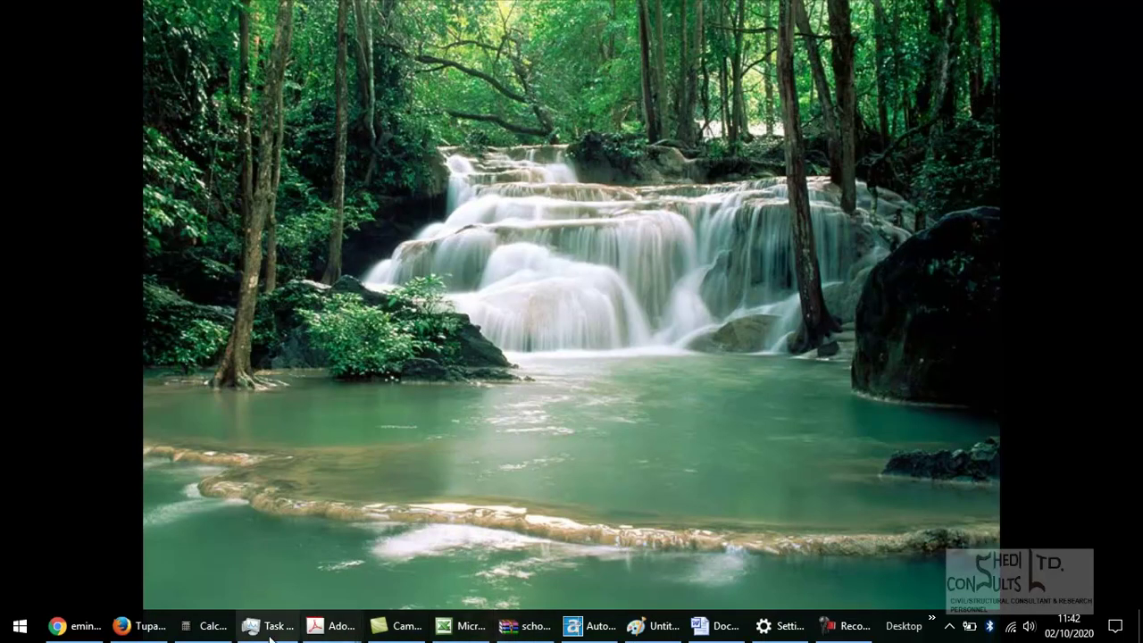
left_click(212, 627)
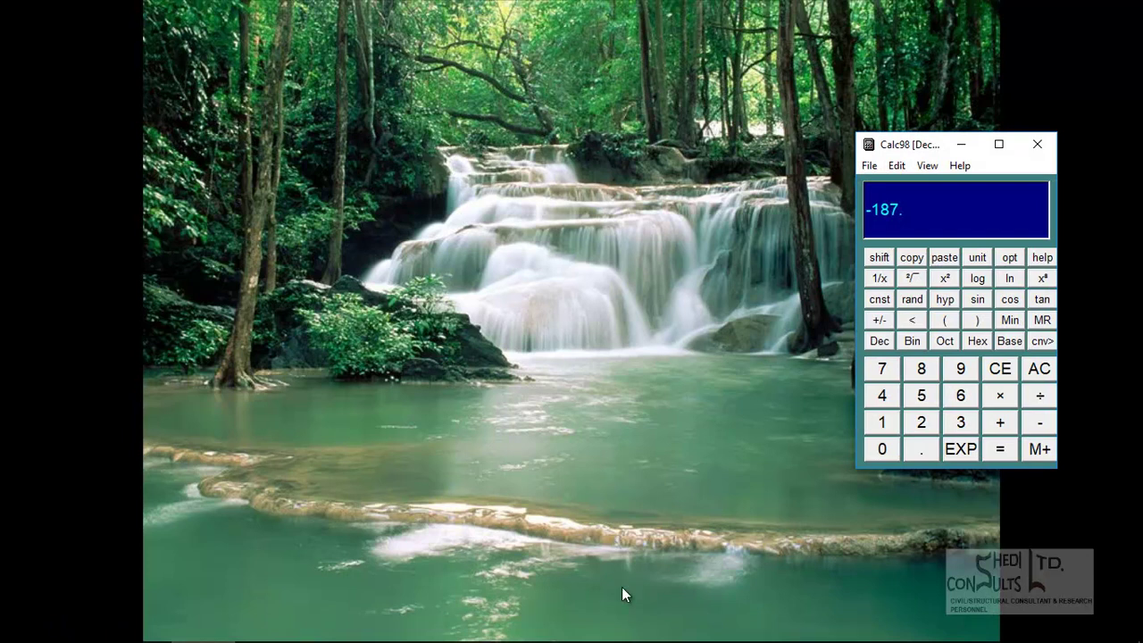
mouse_move(727, 636)
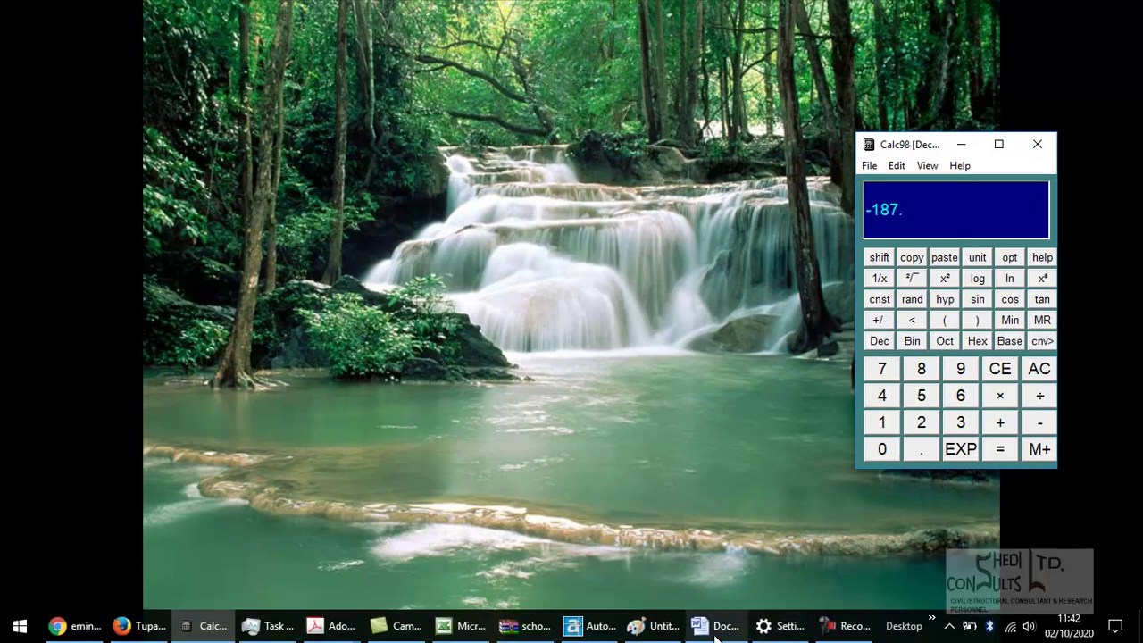
left_click(337, 635)
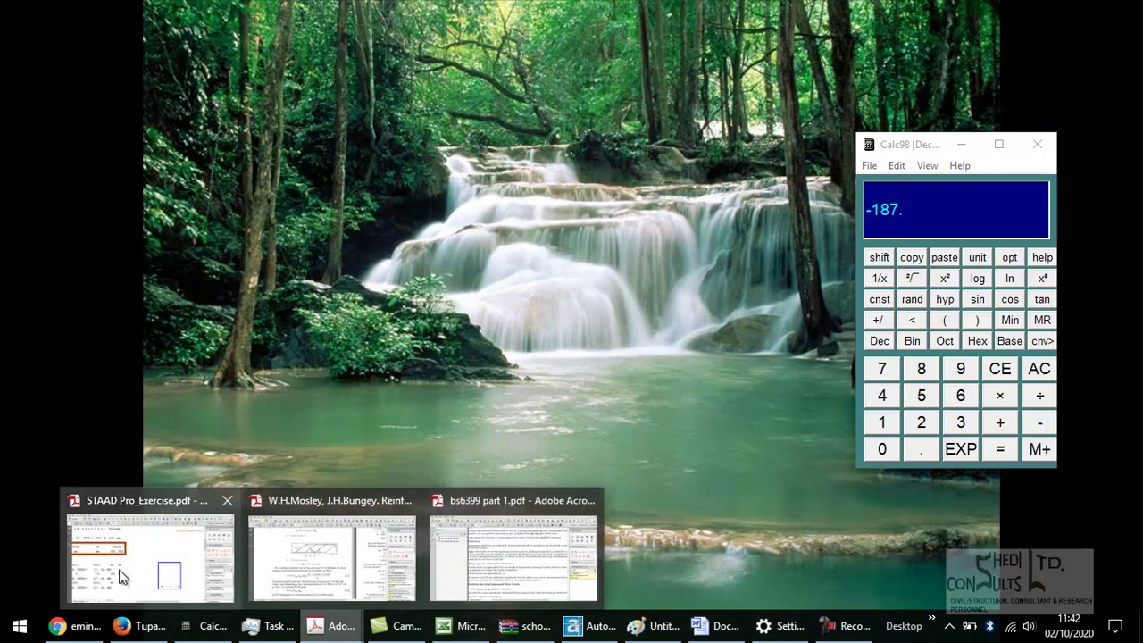
left_click(121, 575)
left_click_drag(899, 148, 859, 144)
key("Escape")
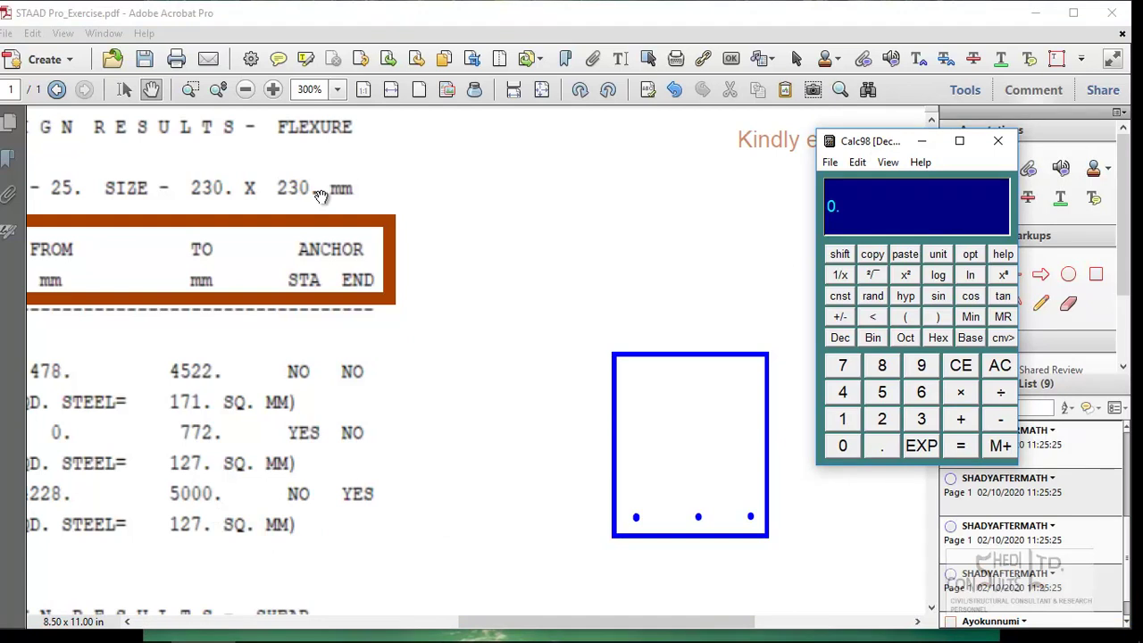
Locate the beam size in the Beam No. 7 flexure header and deduct the concrete cover from the 230 mm depth on the calculator
left_click_drag(374, 496, 697, 384)
left_click_drag(382, 441, 372, 543)
left_click_drag(366, 404, 473, 467)
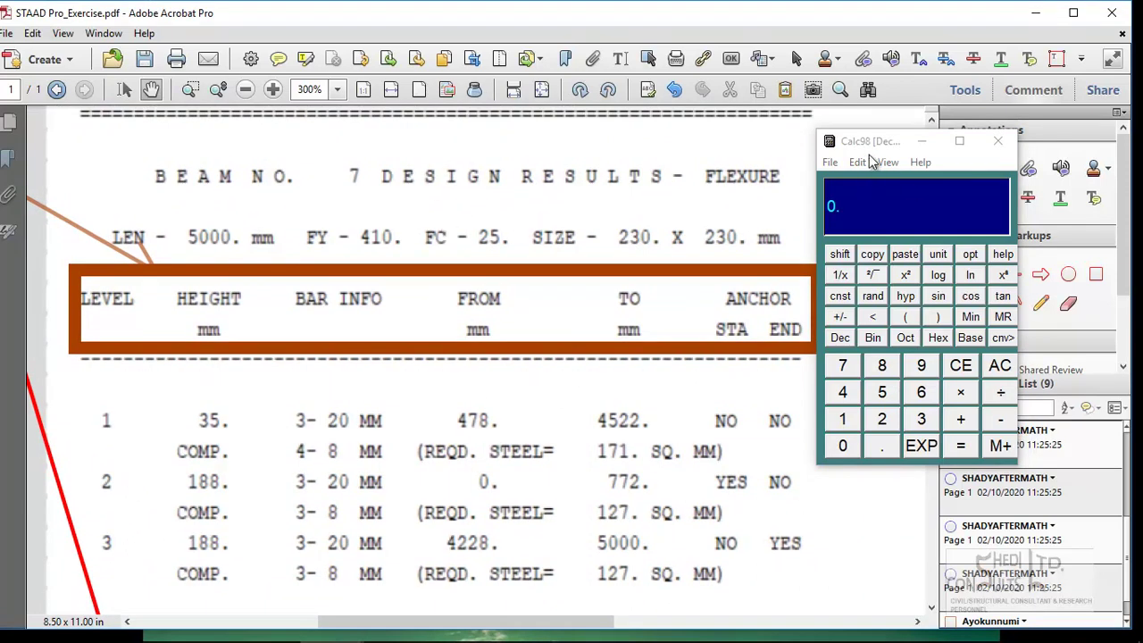
left_click_drag(872, 162, 899, 183)
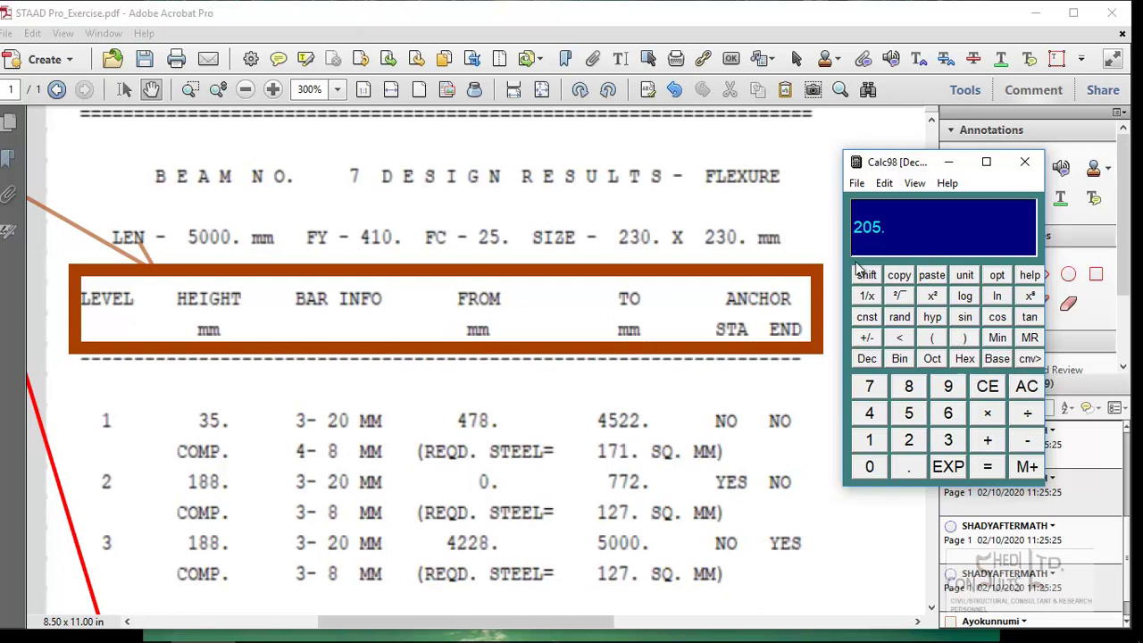
Find the link diameter in the shear table and subtract 8 mm from the calculator result
left_click(704, 366)
scroll(704, 366, "down", 5)
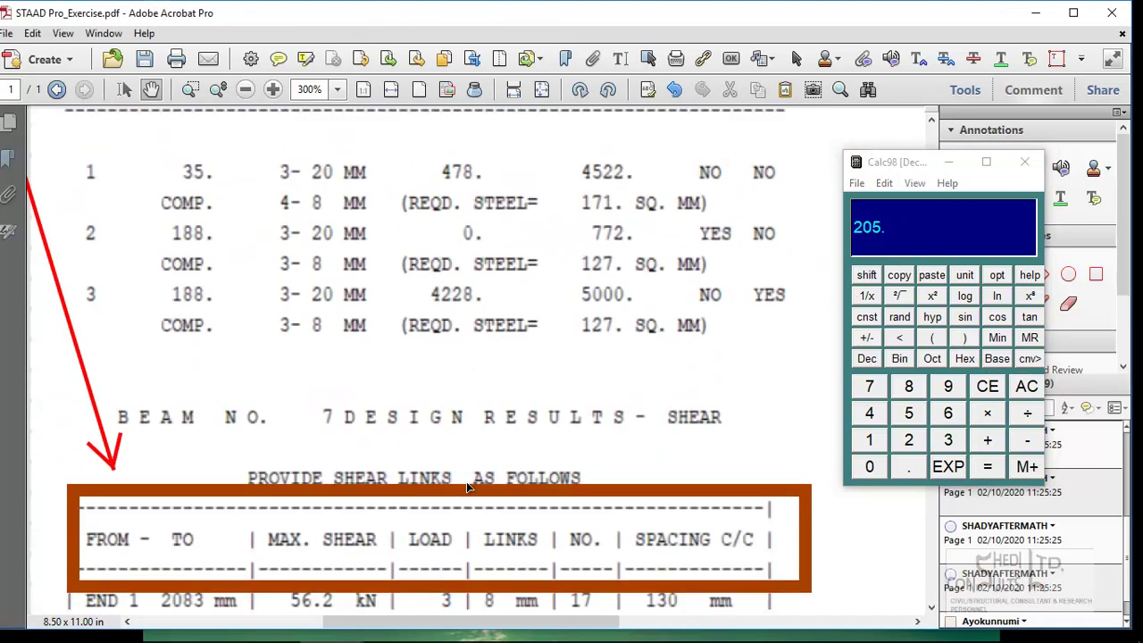
scroll(602, 294, "down", 2)
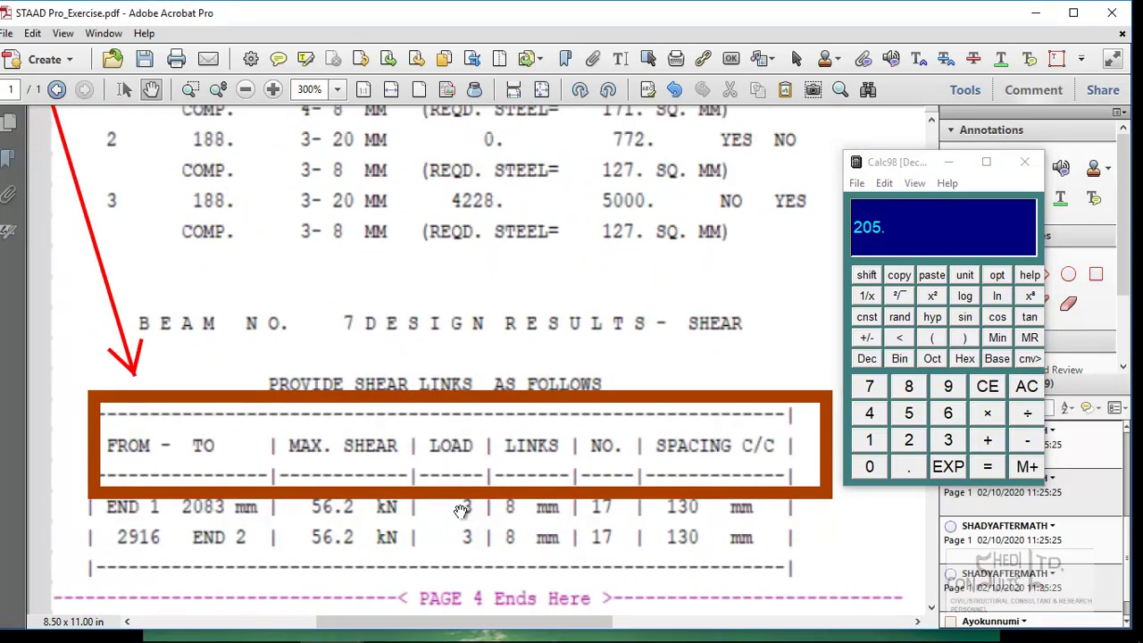
left_click_drag(450, 555, 439, 478)
left_click_drag(762, 178, 710, 262)
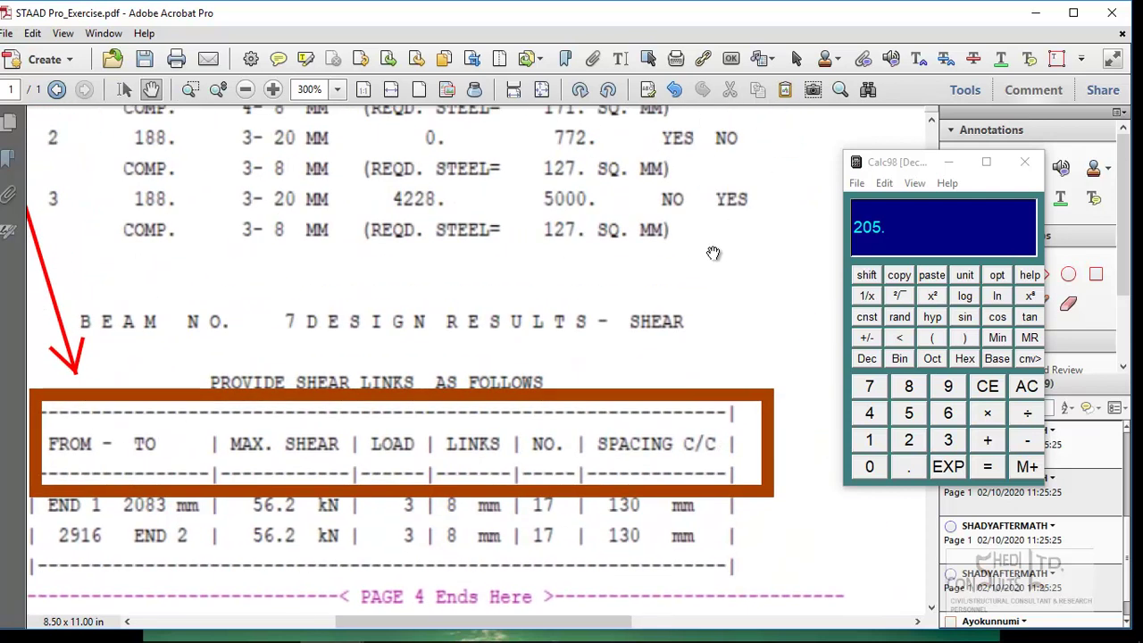
left_click(908, 169)
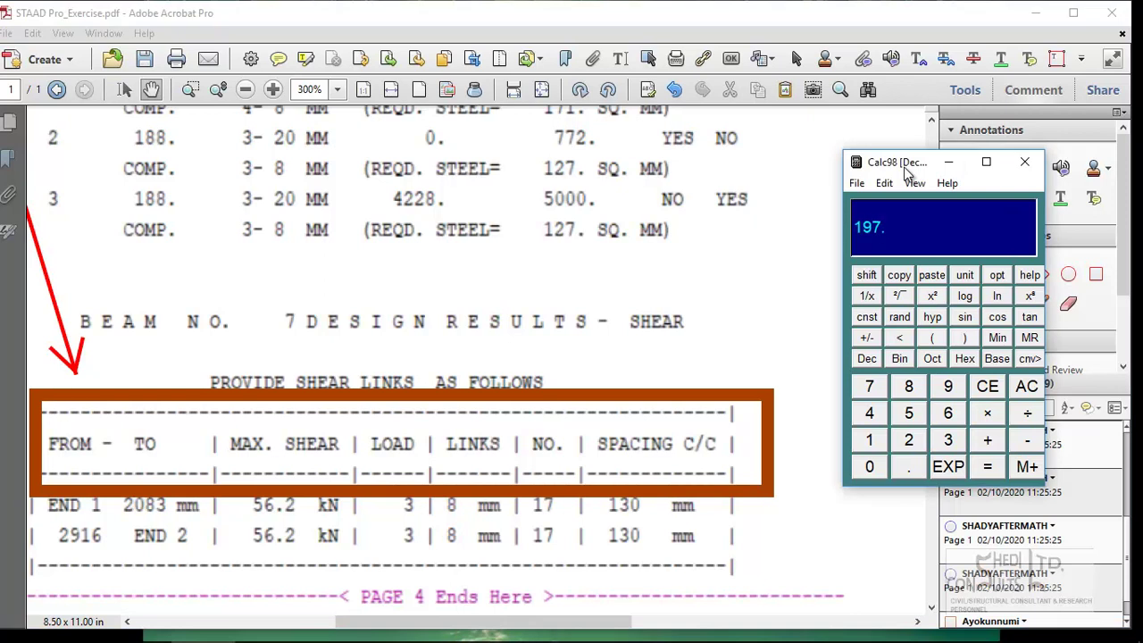
Check the bars in the section sketch and flexure table, and subtract 10 mm, half the 20 mm bar diameter, on the calculator
left_click_drag(728, 259, 276, 222)
left_click_drag(602, 333, 636, 505)
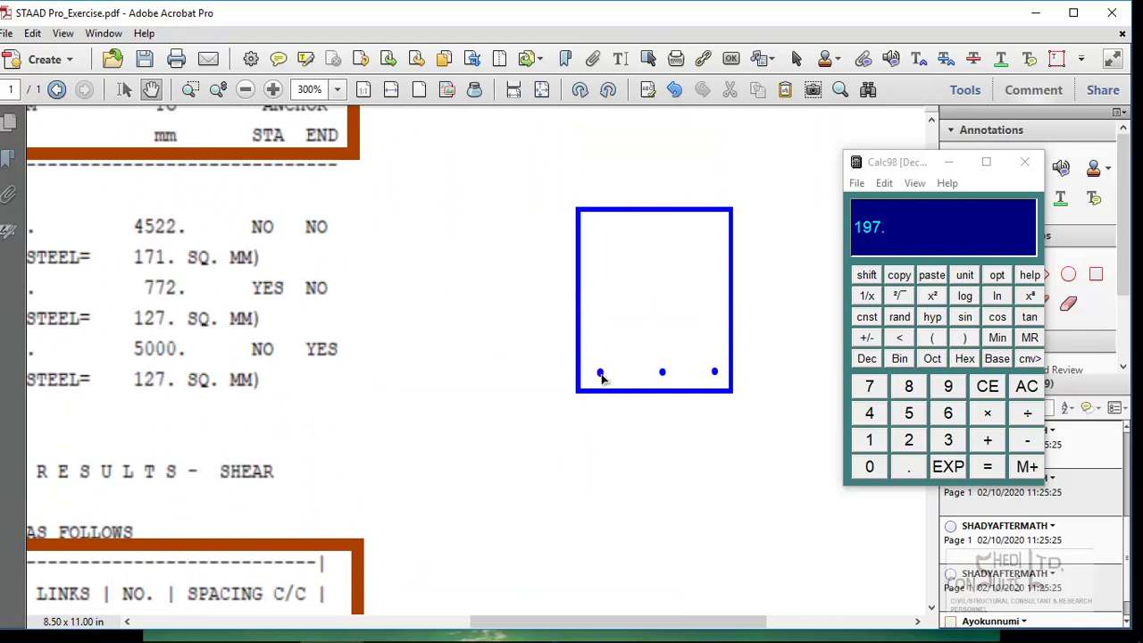
scroll(357, 296, "left", 5)
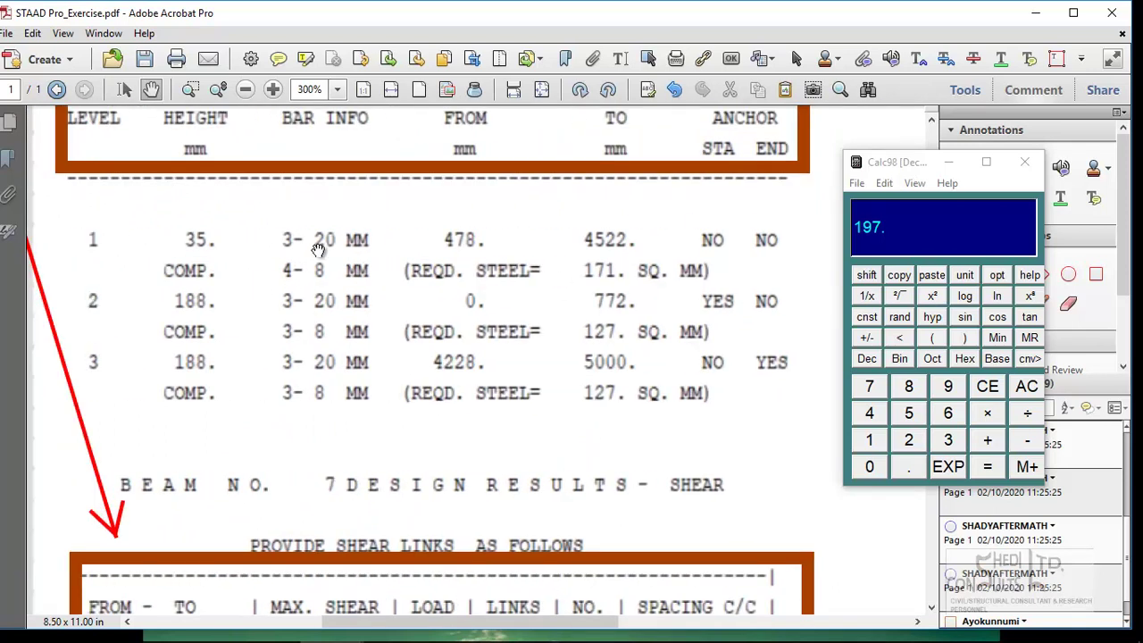
left_click(1031, 444)
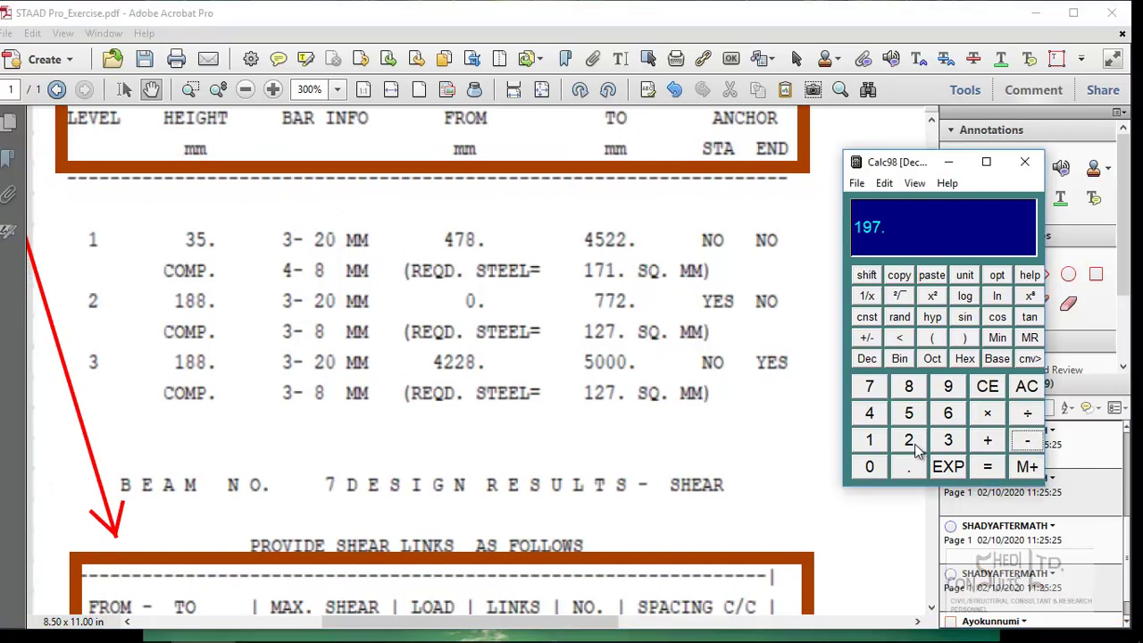
left_click(870, 439)
left_click(864, 471)
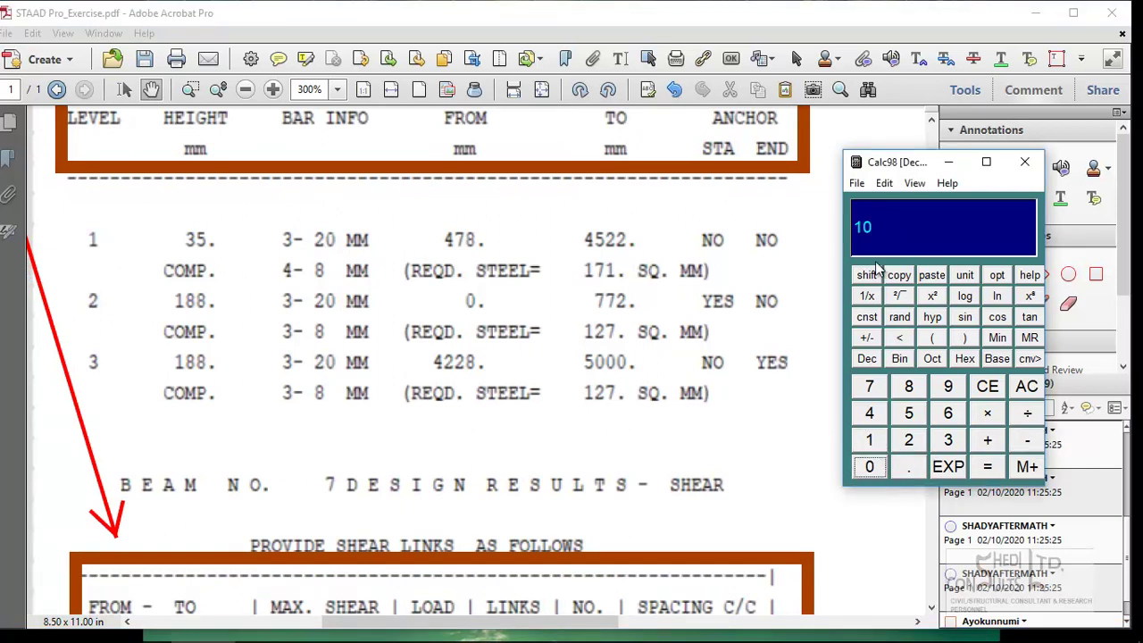
left_click(988, 468)
Compare the calculated bar height with the section sketch and the level 2 and 3 heights in the flexure table
left_click_drag(315, 340, 157, 413)
left_click_drag(677, 351, 356, 352)
left_click_drag(300, 407, 338, 344)
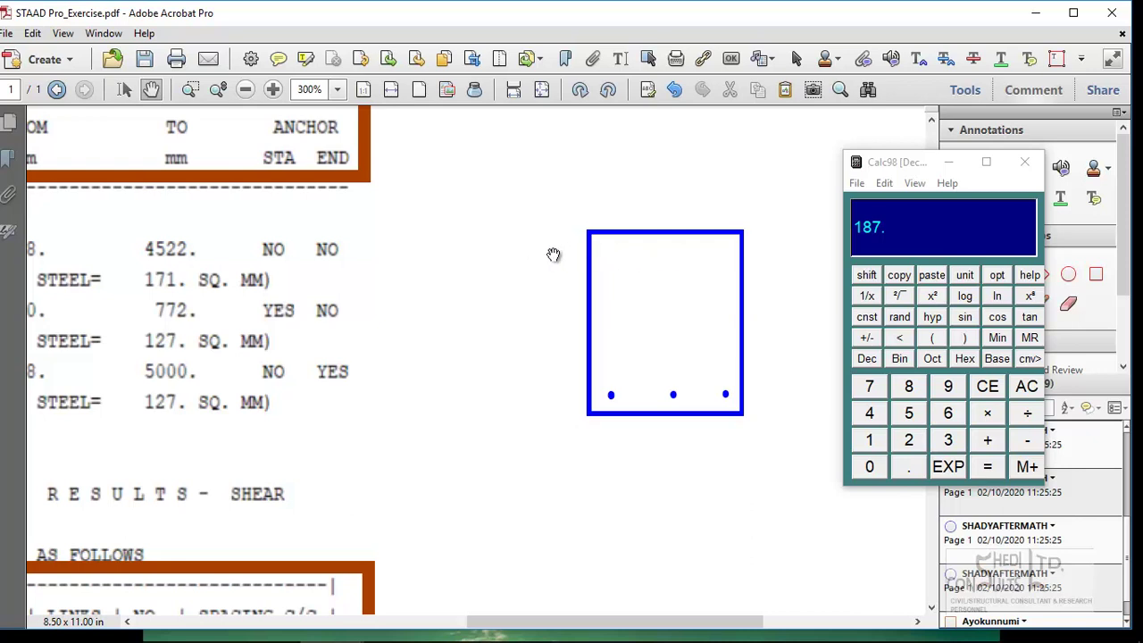
left_click_drag(296, 360, 880, 296)
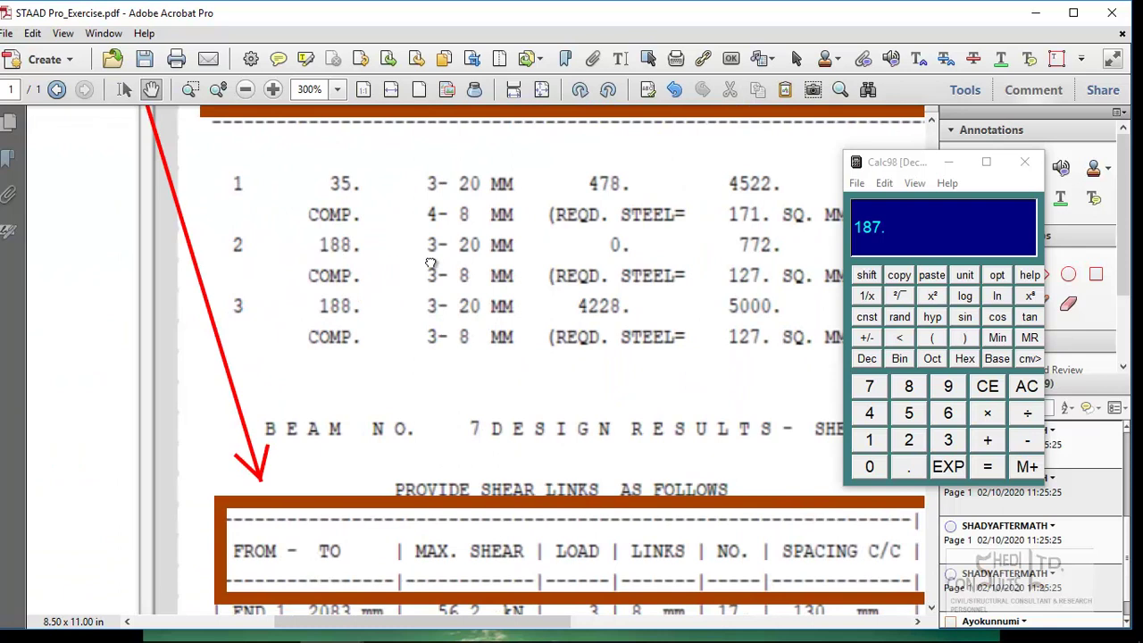
left_click_drag(429, 259, 375, 261)
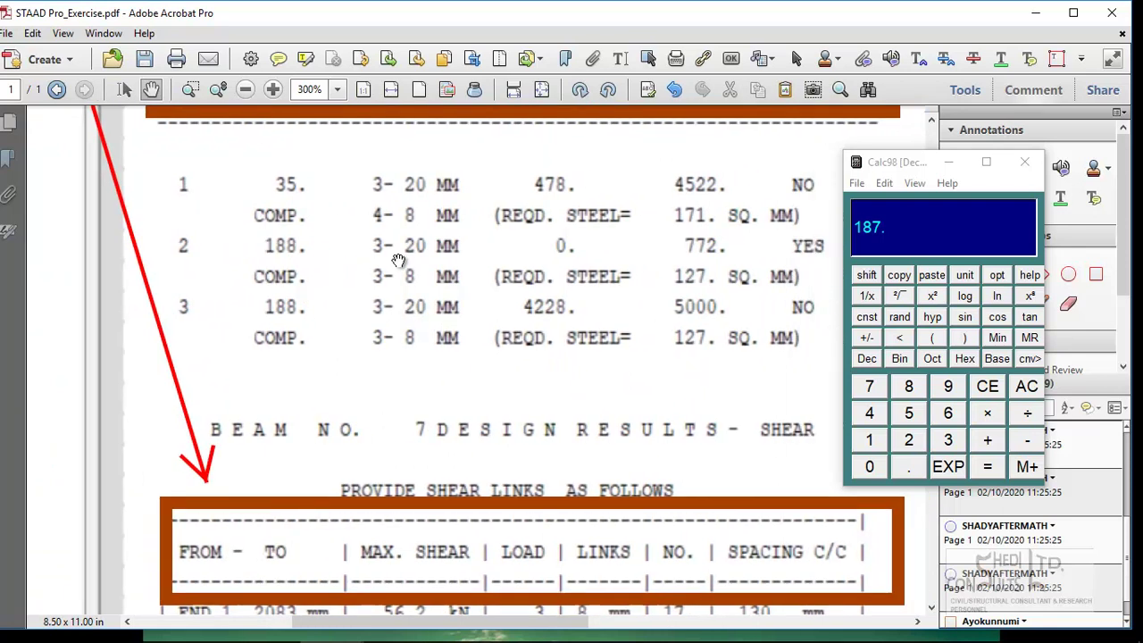
Examine the bar information, from-to distances and start and end anchorage for each level of the flexure table
left_click_drag(431, 259, 250, 261)
left_click_drag(555, 271, 555, 398)
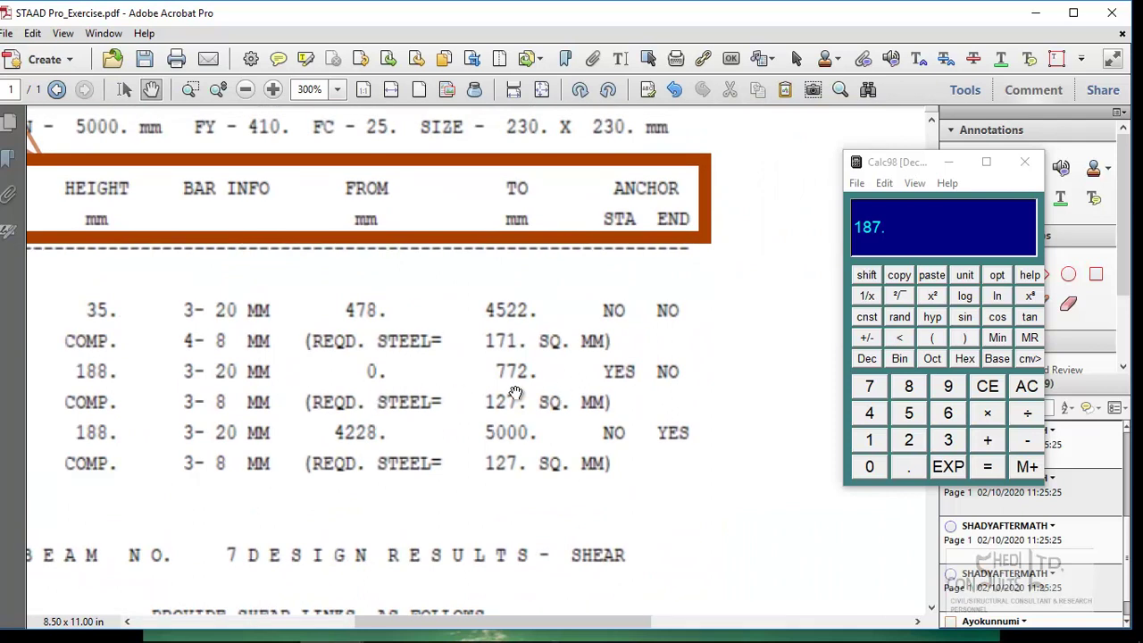
left_click_drag(497, 400, 432, 369)
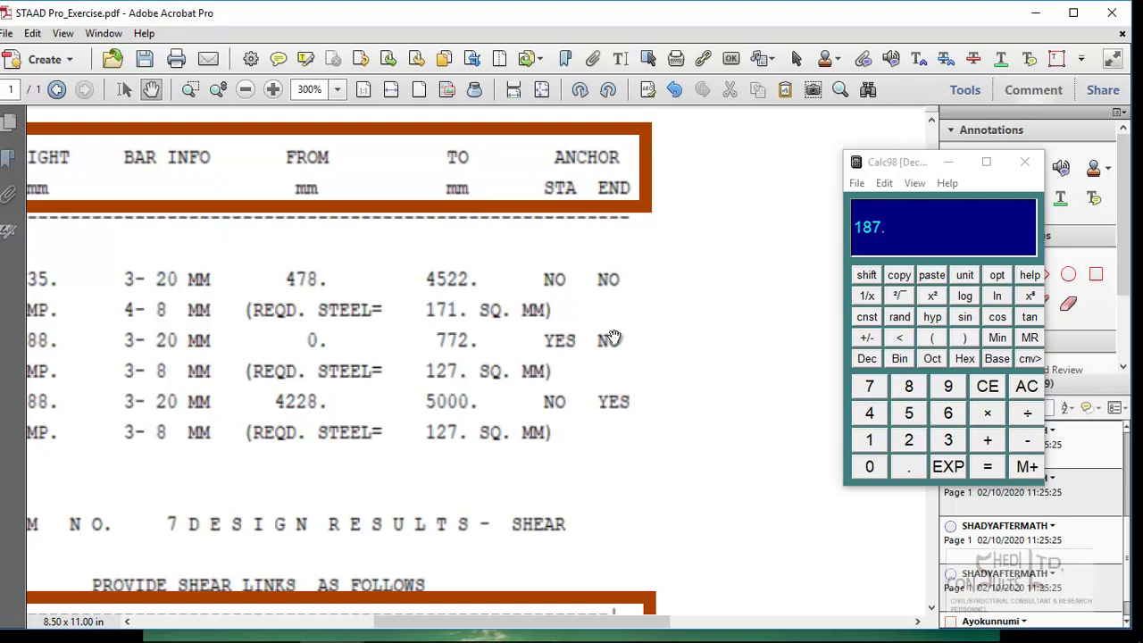
left_click_drag(610, 345, 796, 328)
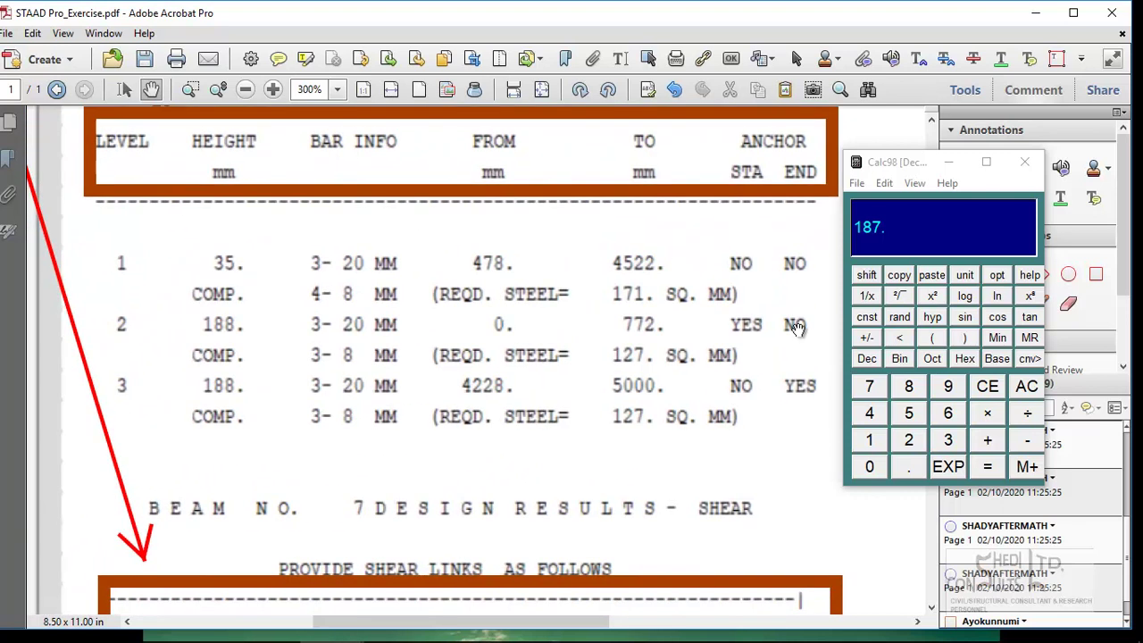
left_click_drag(363, 404, 364, 312)
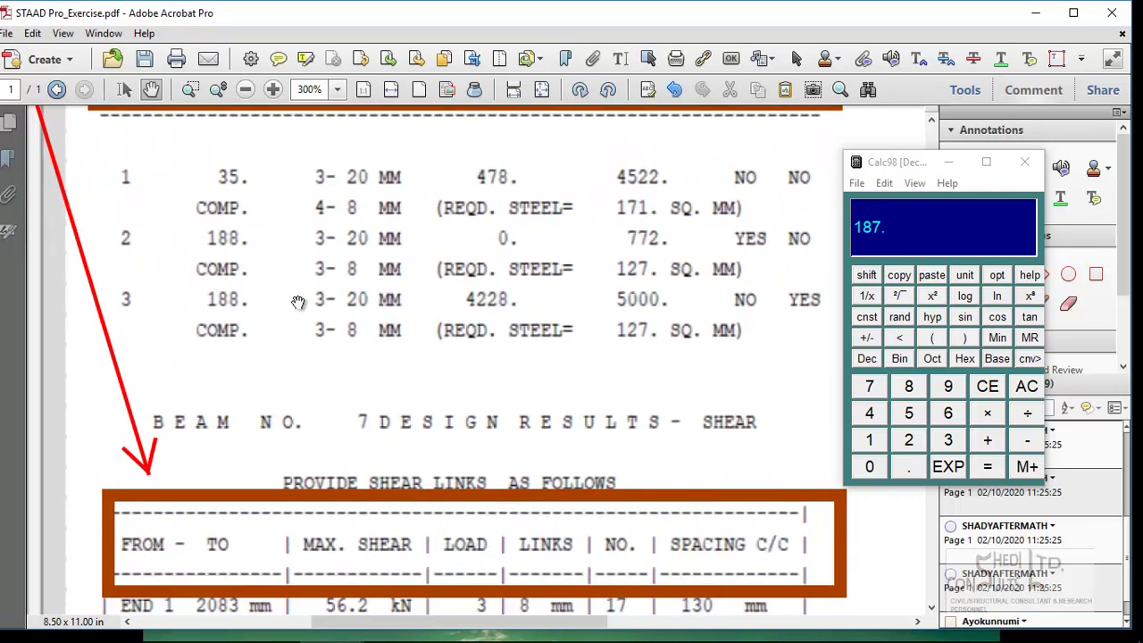
Relate the from-to ranges in the Beam No. 7 shear link table to the beam length in the flexure header
left_click_drag(391, 366, 390, 150)
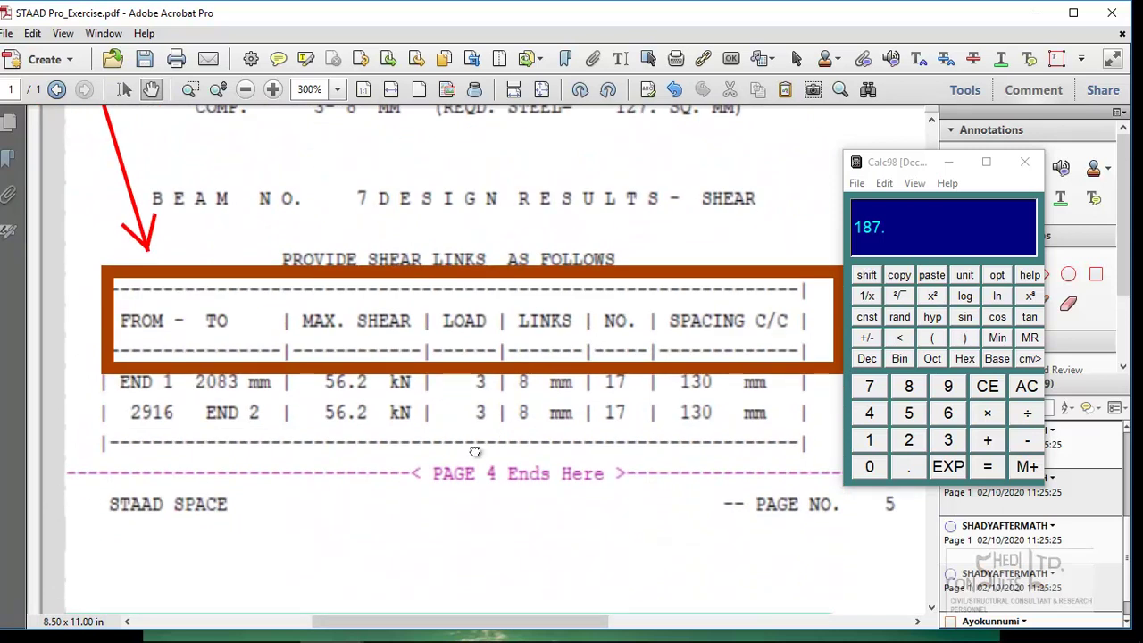
left_click_drag(384, 293, 371, 286)
left_click_drag(501, 417, 496, 403)
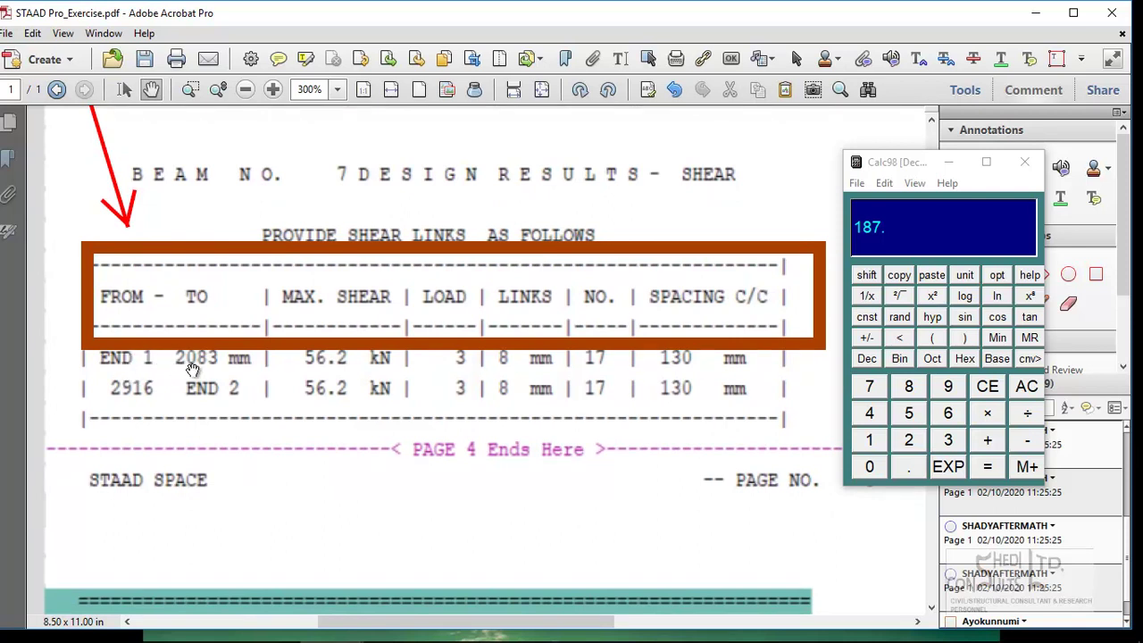
left_click_drag(327, 182, 382, 390)
scroll(429, 152, "up", 3)
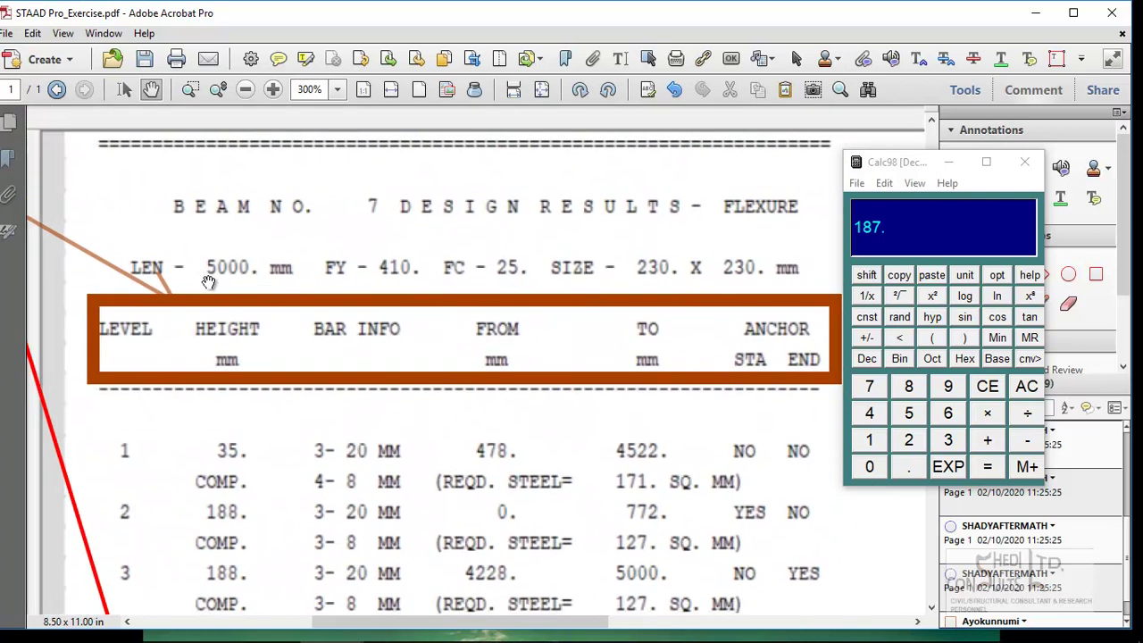
left_click_drag(252, 278, 274, 243)
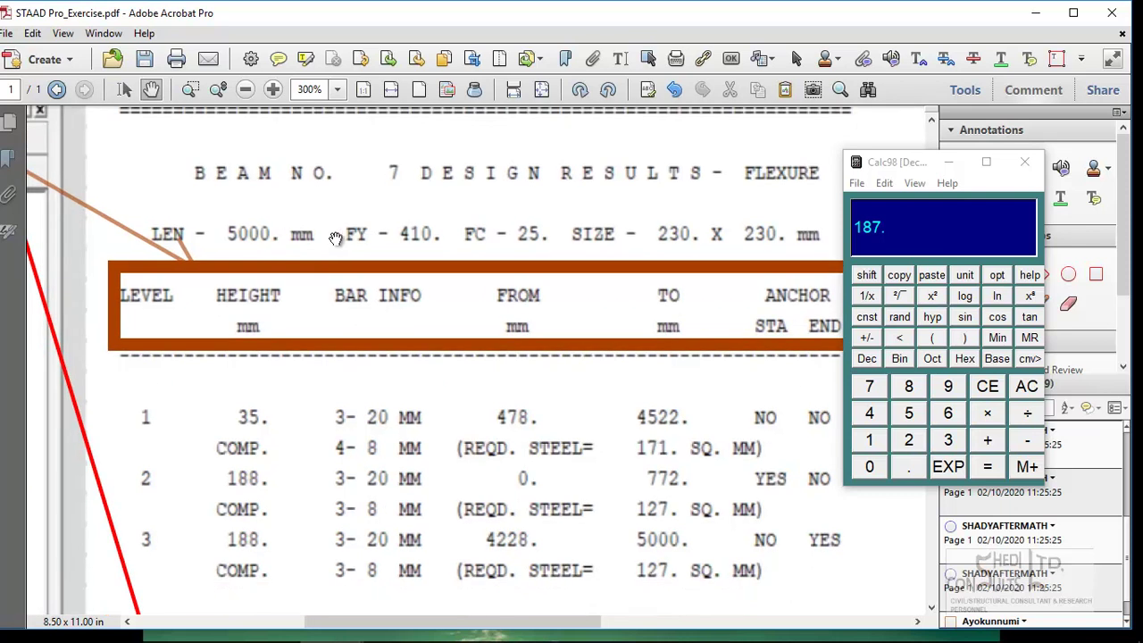
Examine the maximum shear, load case, link size, number and spacing for the first range in the shear table
left_click_drag(318, 424, 396, 94)
left_click_drag(393, 582, 251, 466)
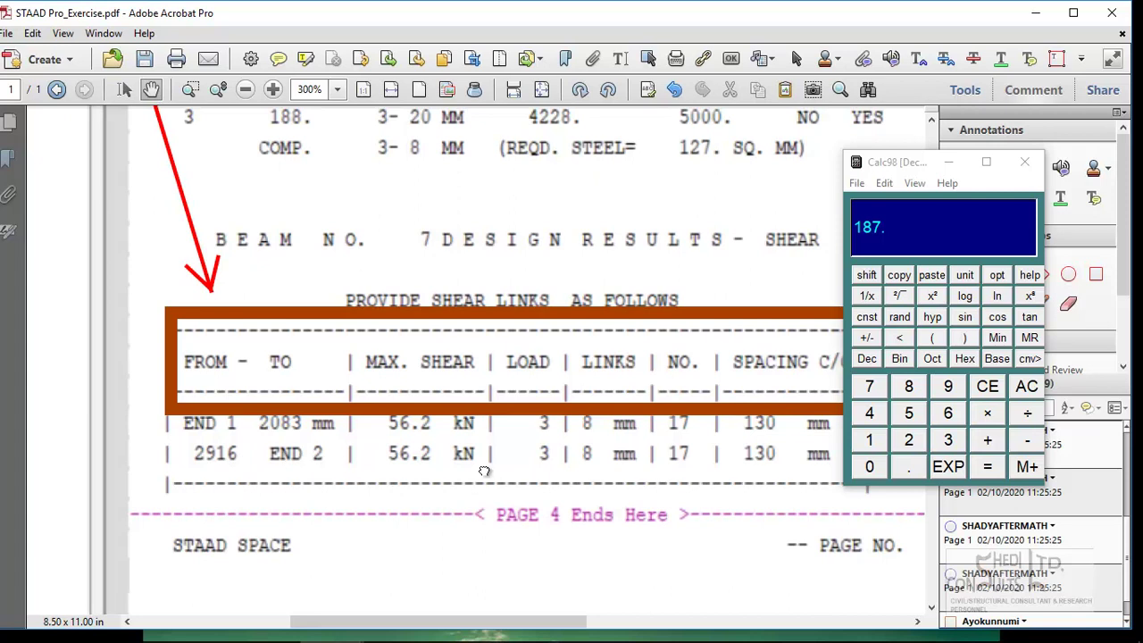
left_click_drag(494, 471, 341, 476)
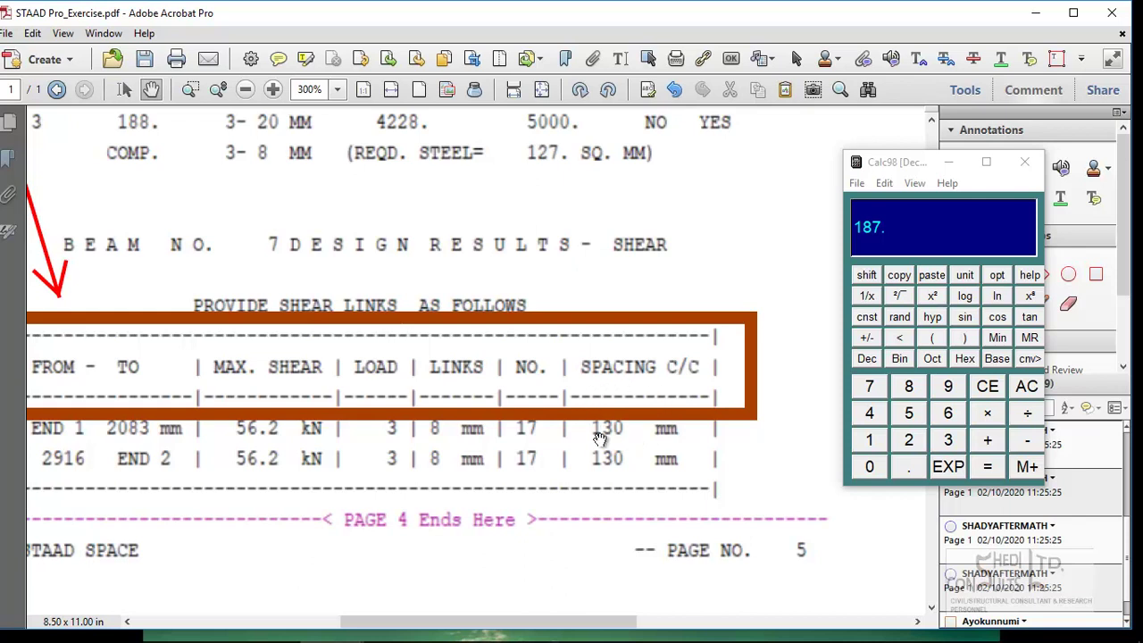
left_click_drag(605, 443, 745, 385)
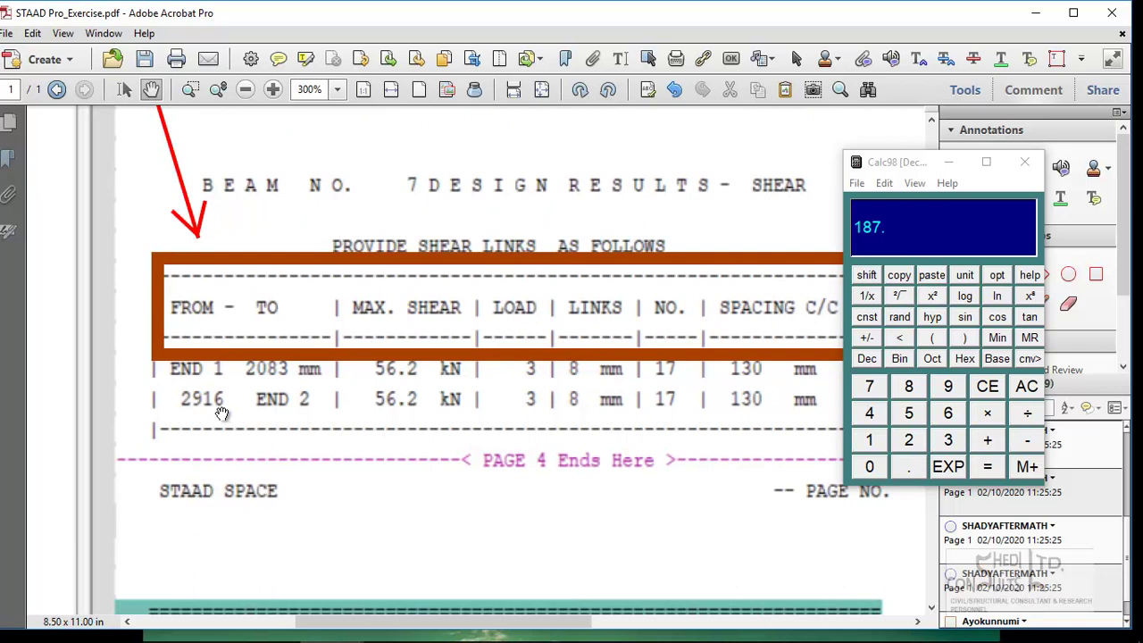
Calculate the length in metres between the shear link zones, from 2083 mm to 2916 mm along the beam
scroll(286, 411, "right", 2)
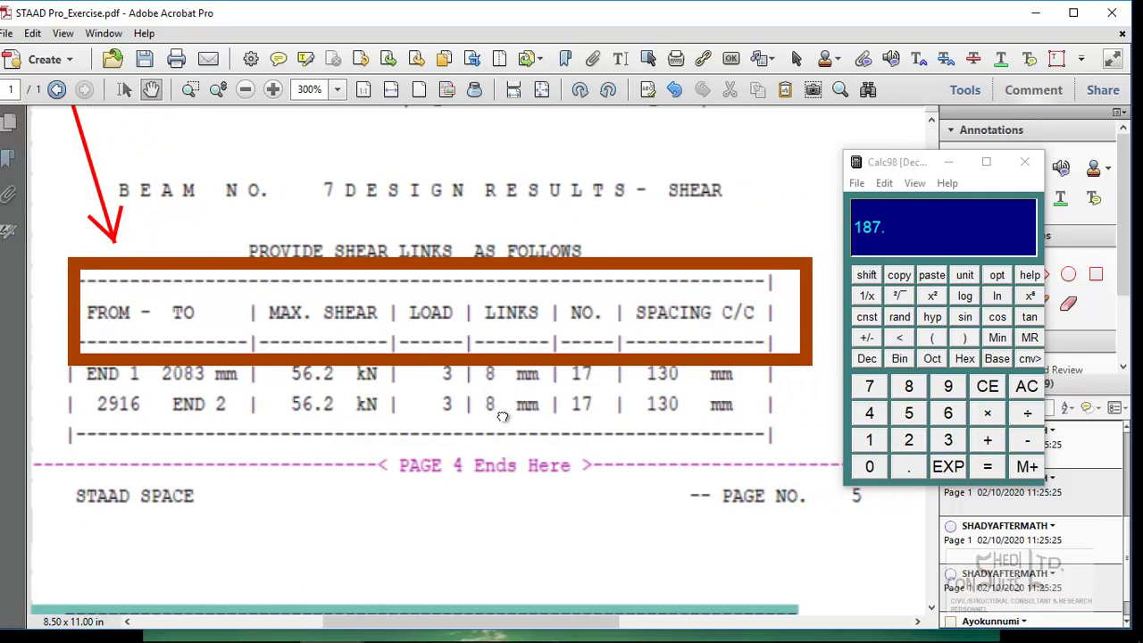
scroll(500, 423, "left", 3)
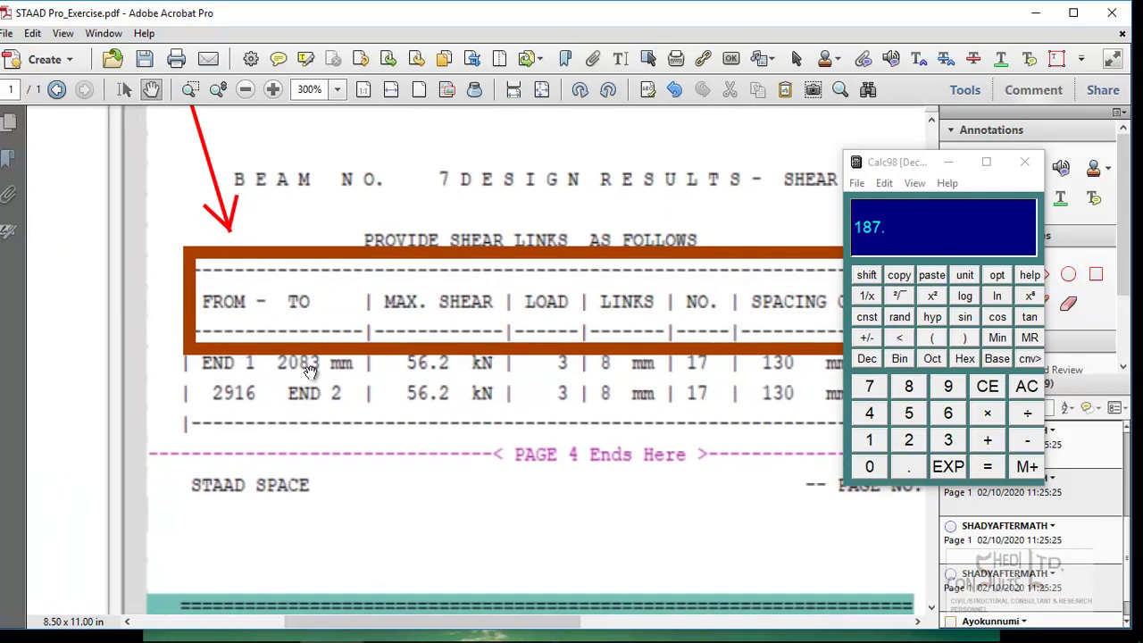
left_click(877, 174)
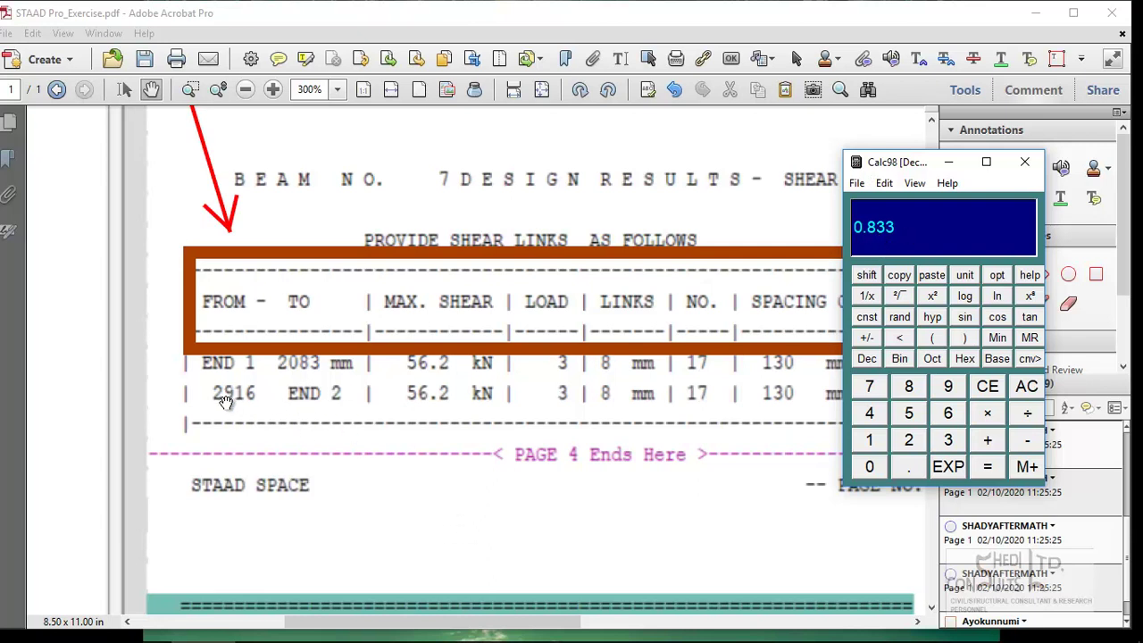
Review the link size, number and spacing for the shear range from 2916 mm to End 2
left_click_drag(350, 394, 244, 418)
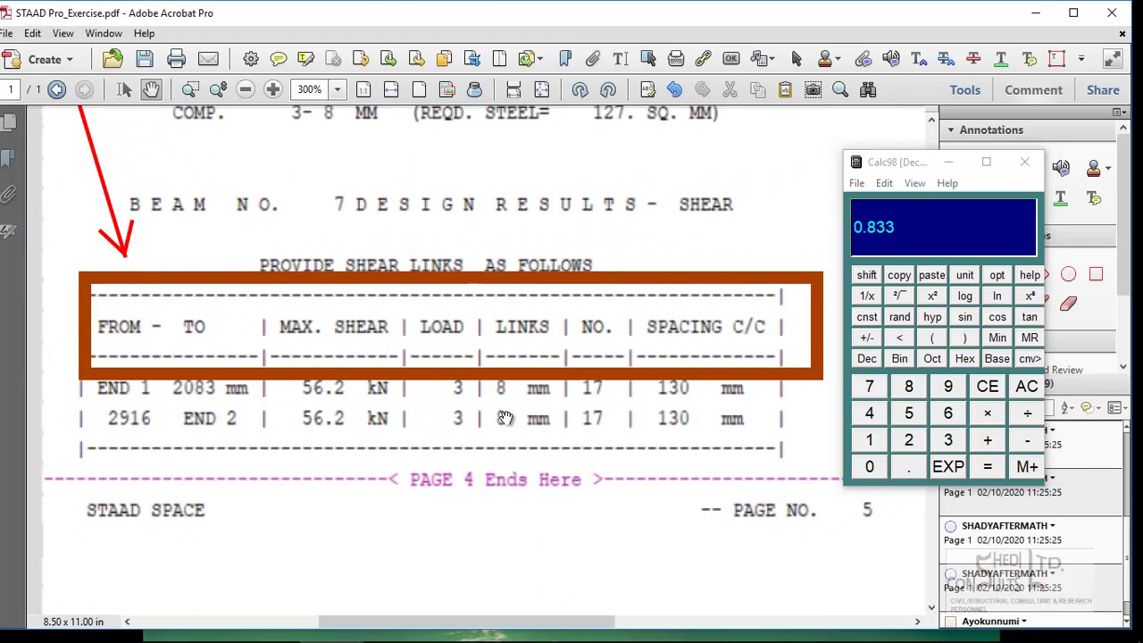
left_click_drag(685, 426, 653, 431)
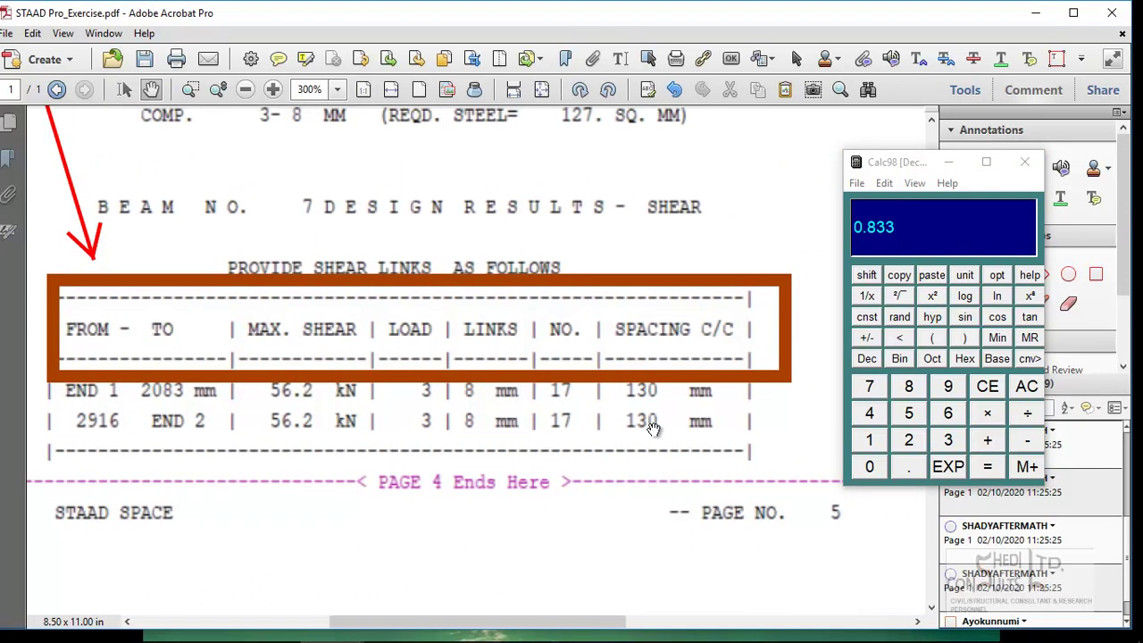
left_click_drag(738, 468, 729, 514)
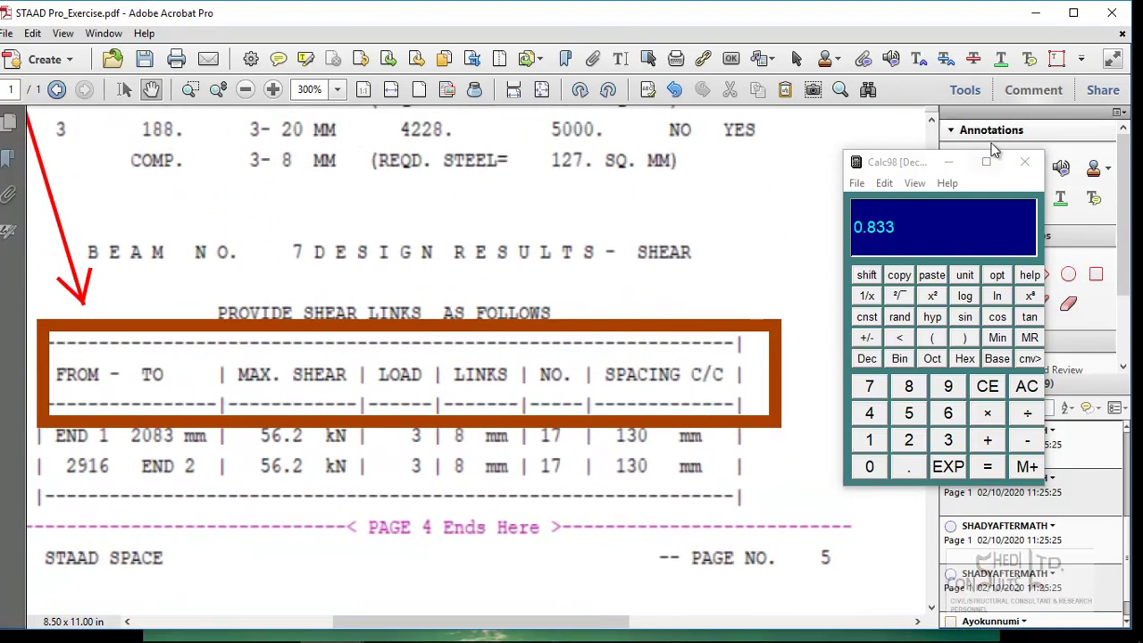
Minimize the calculator and return to the Beam No. 7 flexure results and the nearby request note
left_click(950, 161)
left_click_drag(687, 246, 737, 529)
left_click_drag(595, 391, 768, 566)
left_click_drag(593, 295, 729, 224)
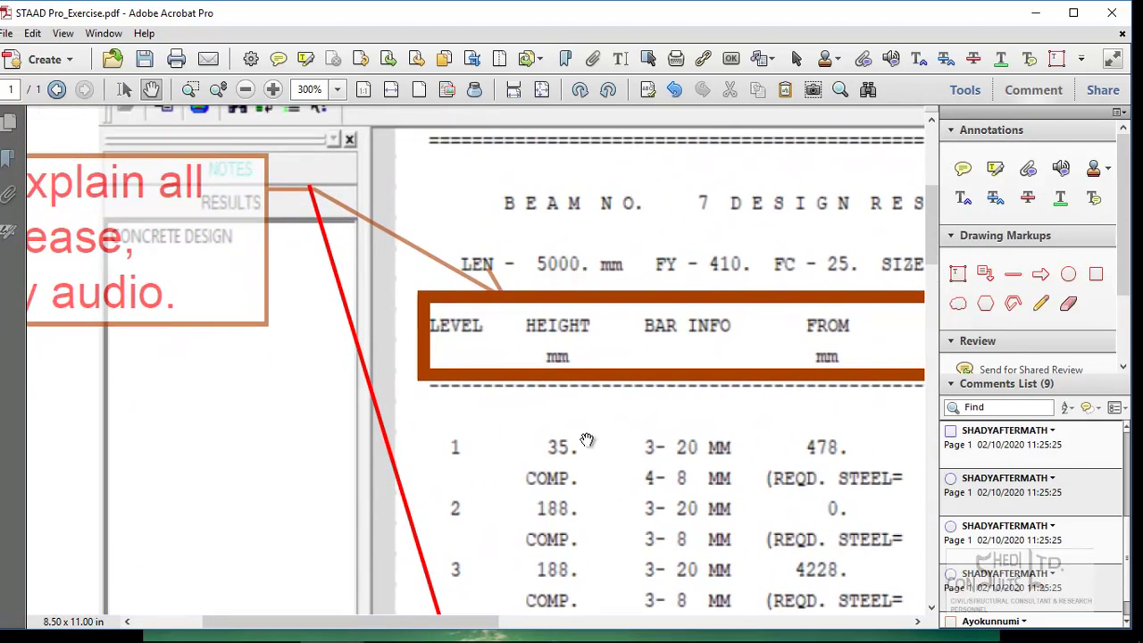